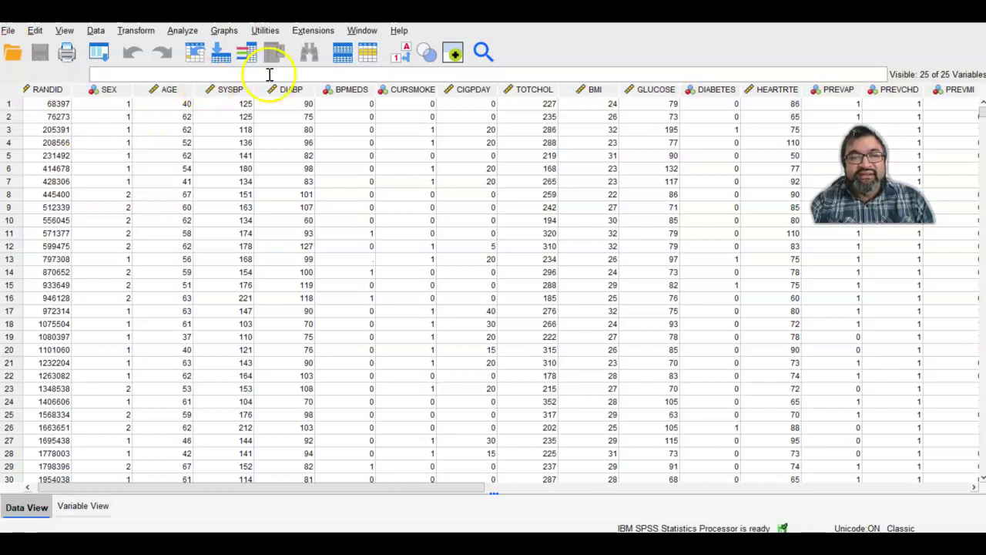
- Start a new chart from Graphs > Chart Builder and dismiss the information notice
click(225, 31)
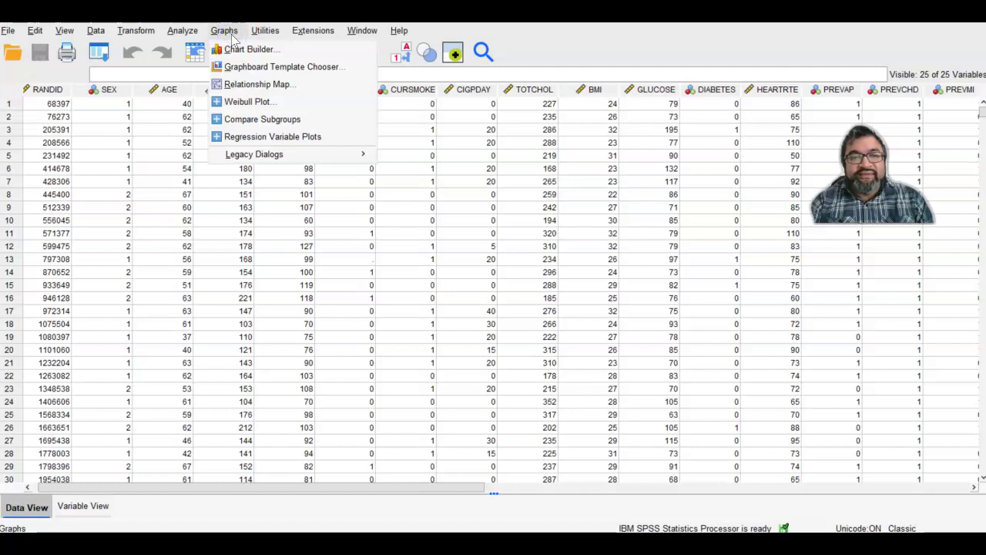
click(235, 50)
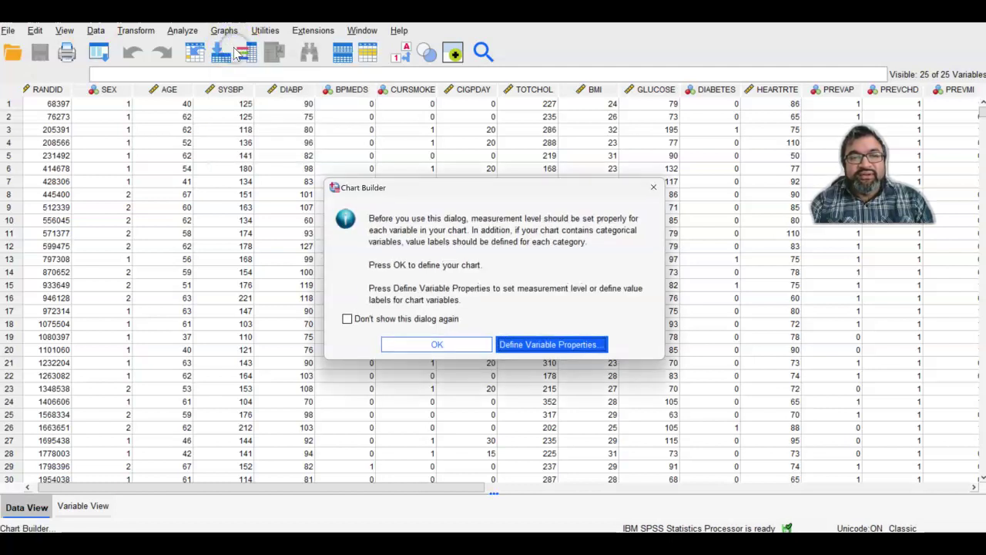
click(429, 344)
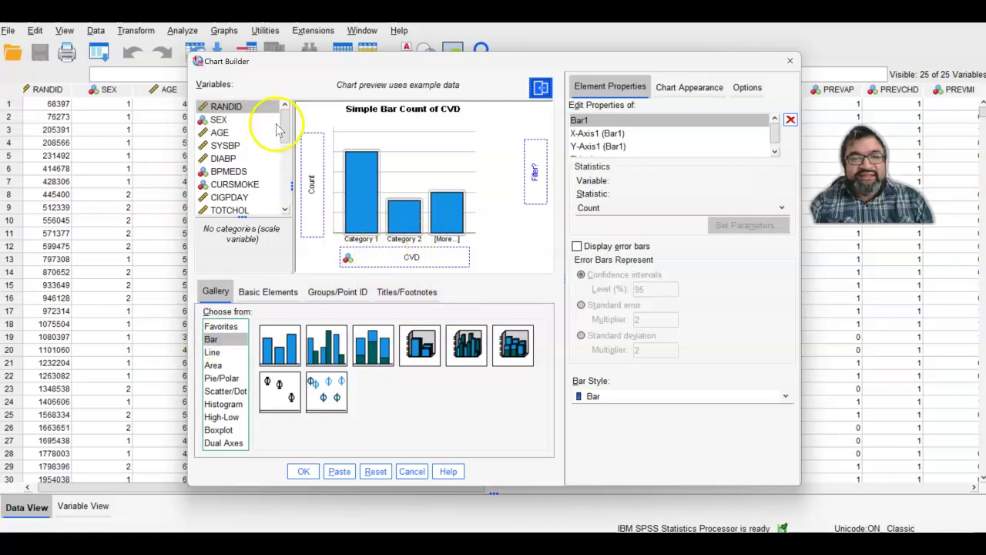
- Place CVD on the X-axis of the simple bar chart, replacing SEX
click(231, 122)
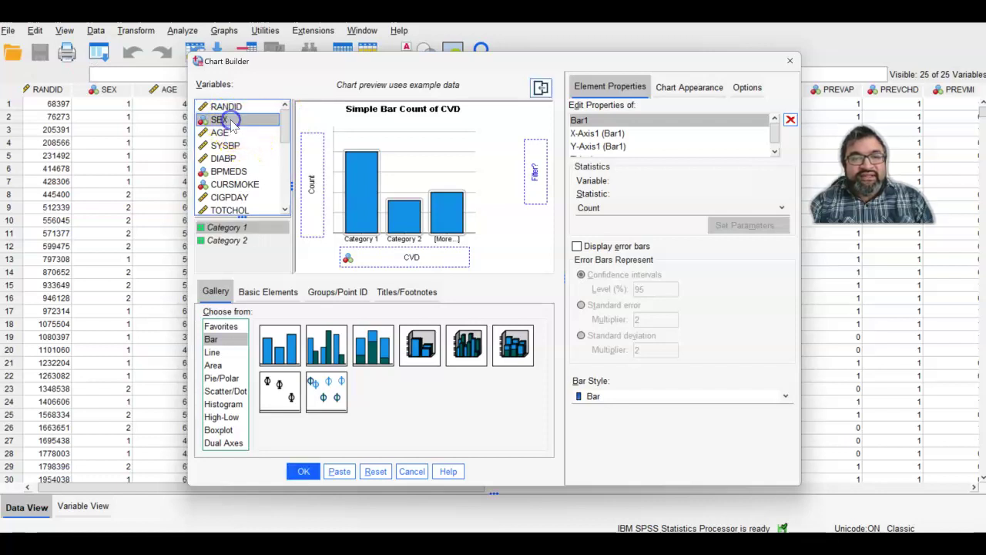
drag(231, 122, 416, 263)
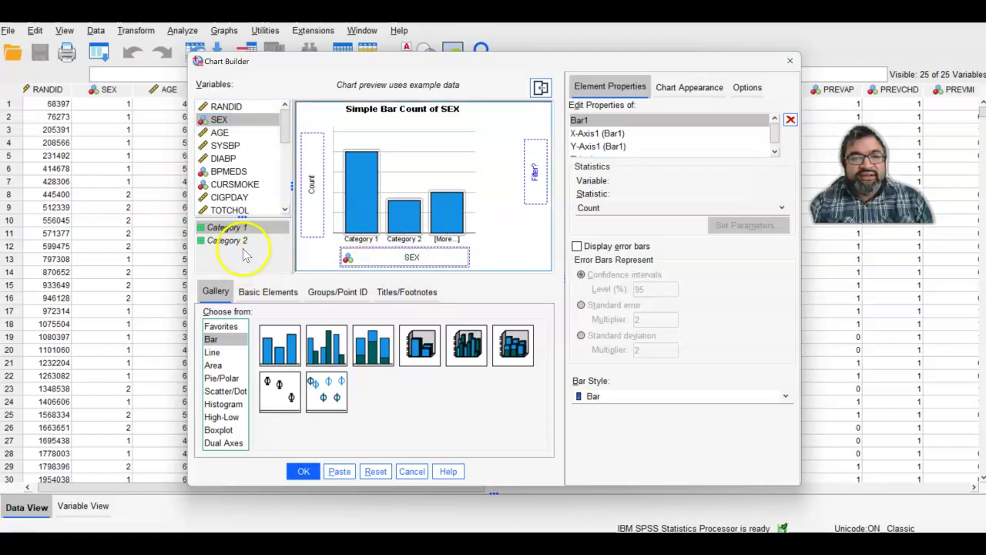
drag(285, 135, 291, 198)
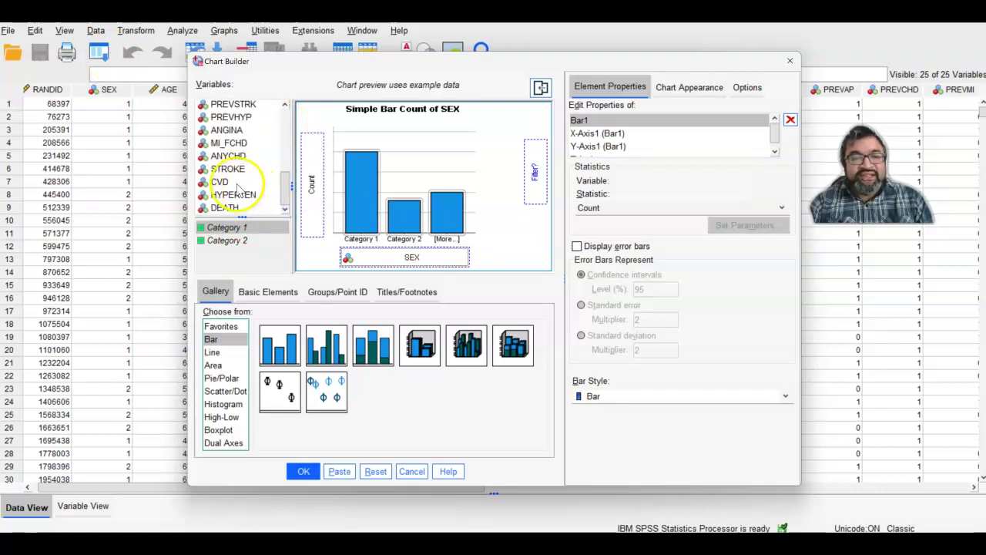
click(231, 183)
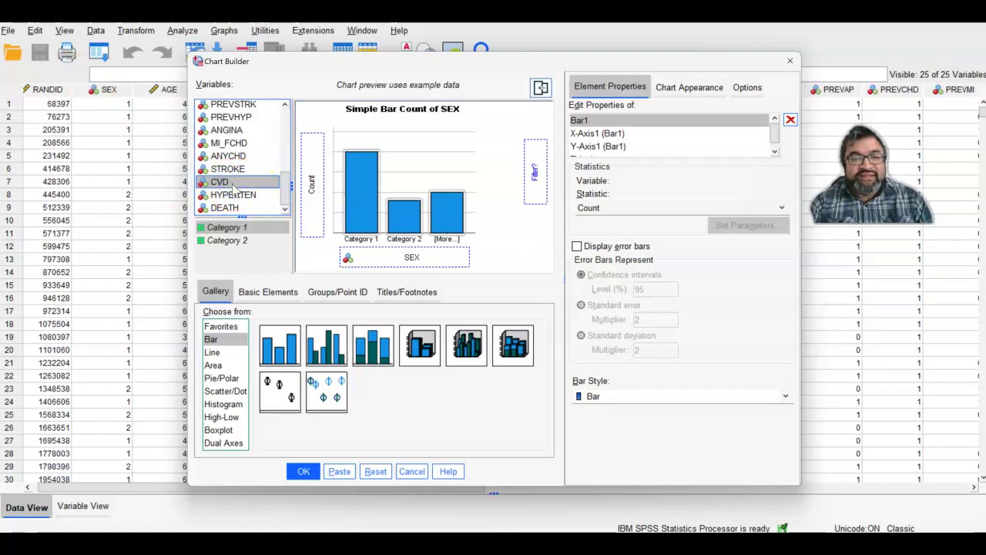
click(232, 184)
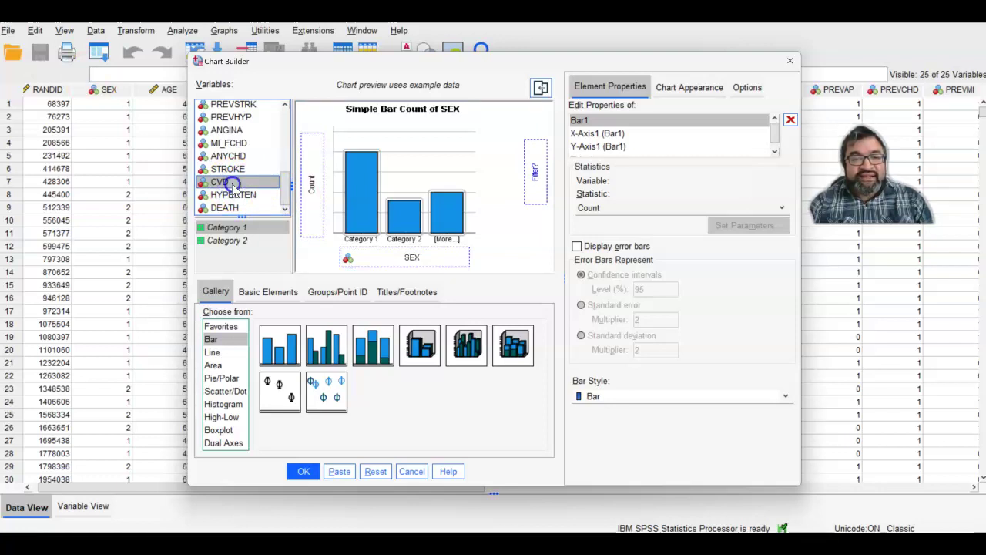
drag(232, 184, 364, 261)
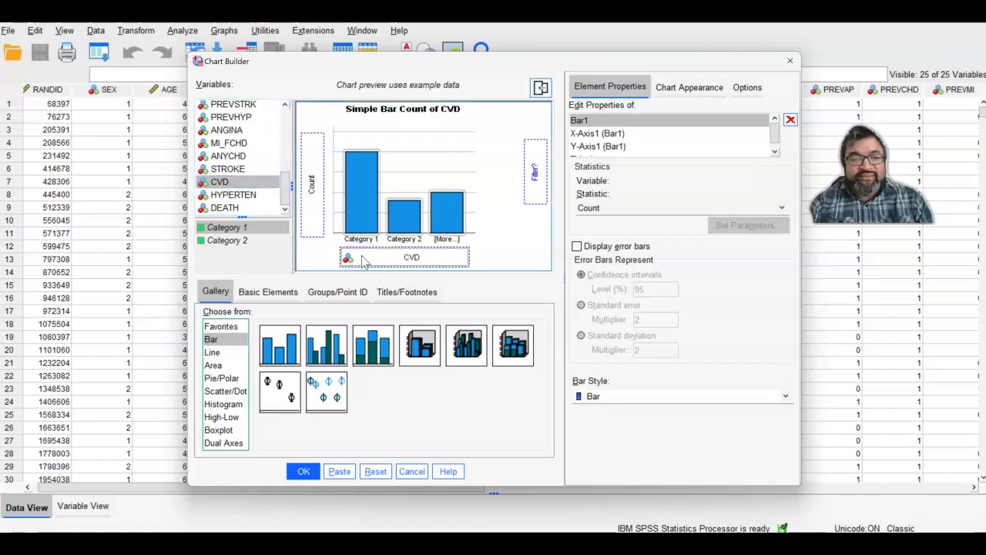
click(269, 232)
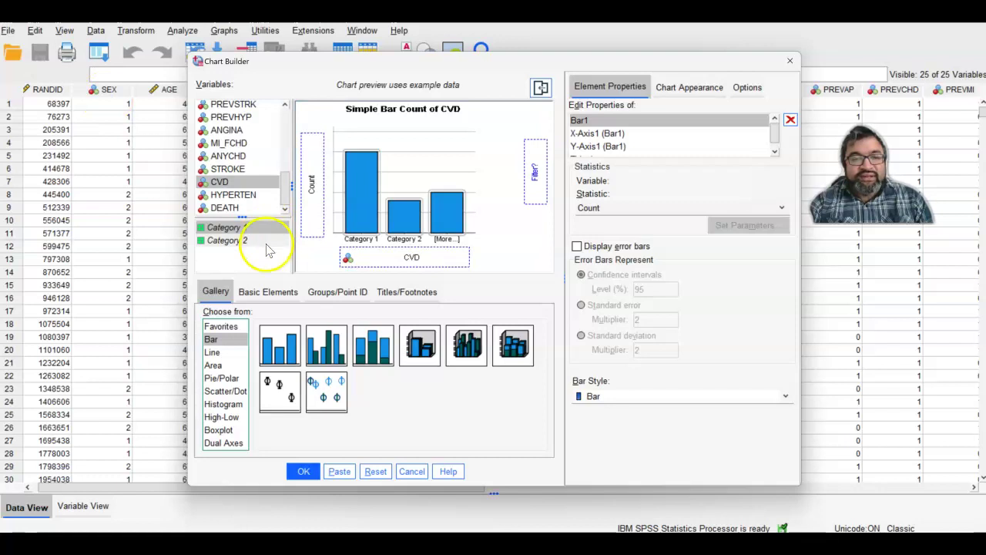
click(267, 241)
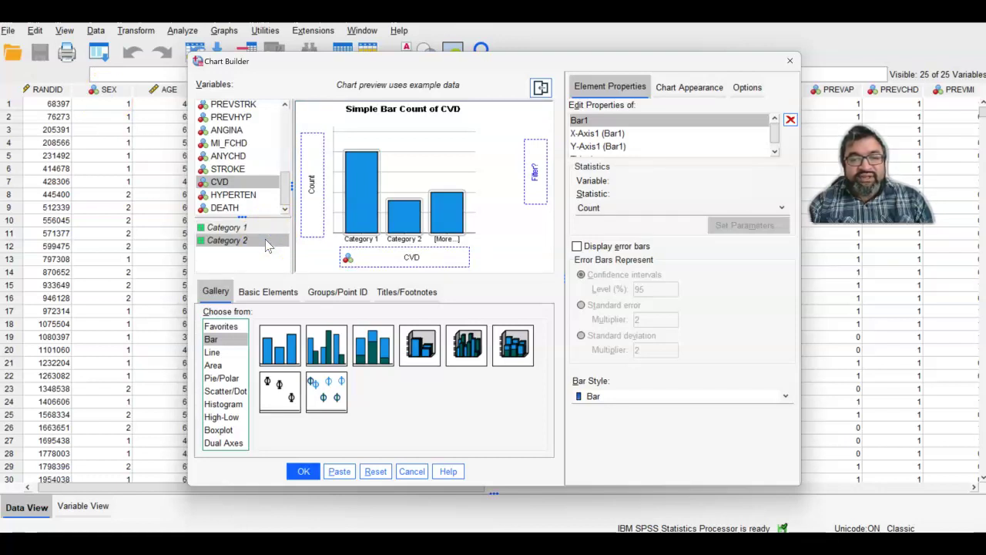
click(391, 236)
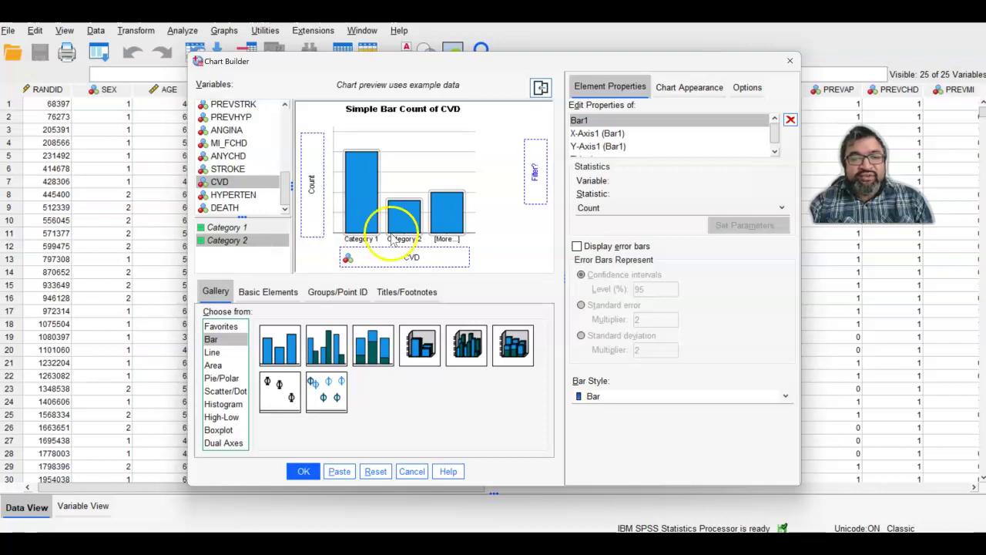
- Create the Simple Bar Count of CVD chart and select it in the output
click(314, 476)
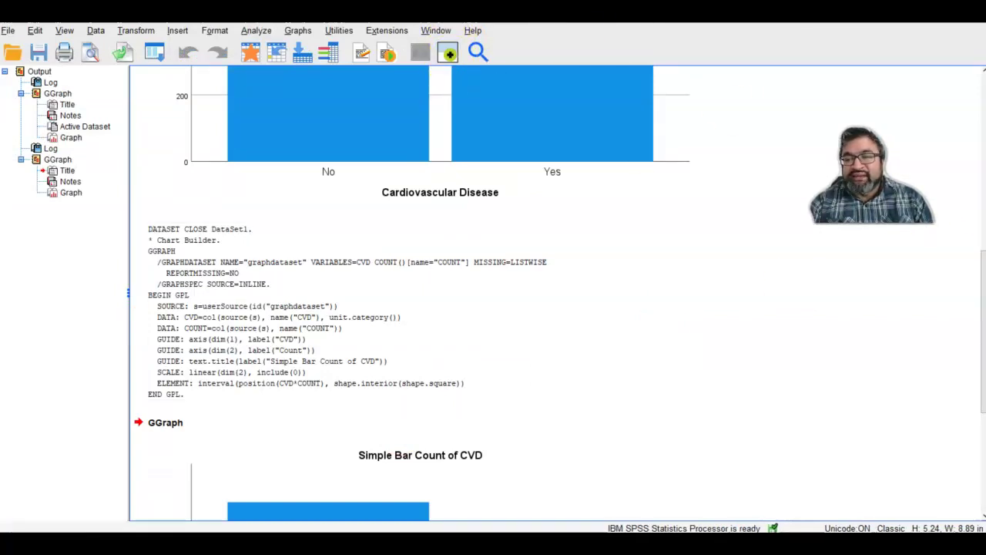
scroll(392, 121, up, 3)
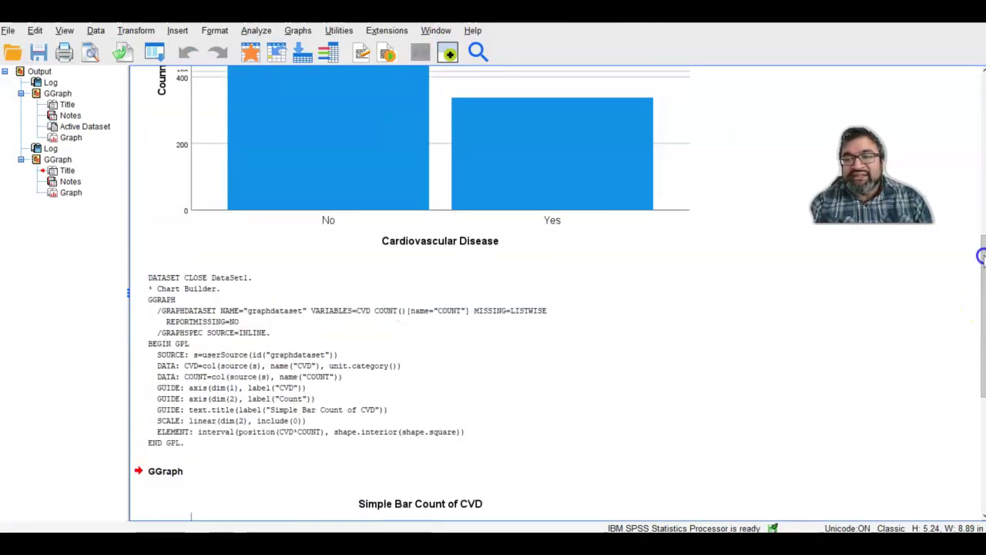
drag(981, 232, 978, 409)
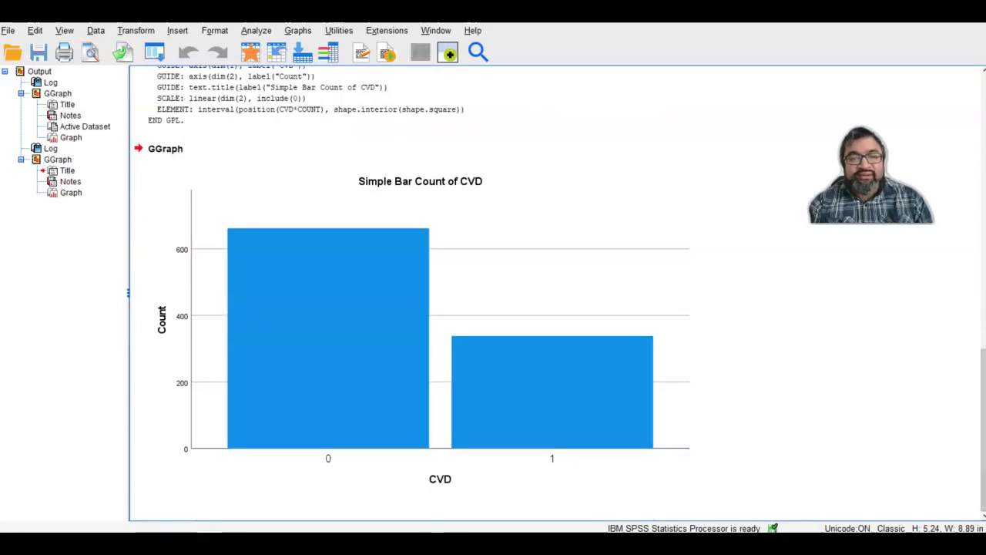
click(639, 457)
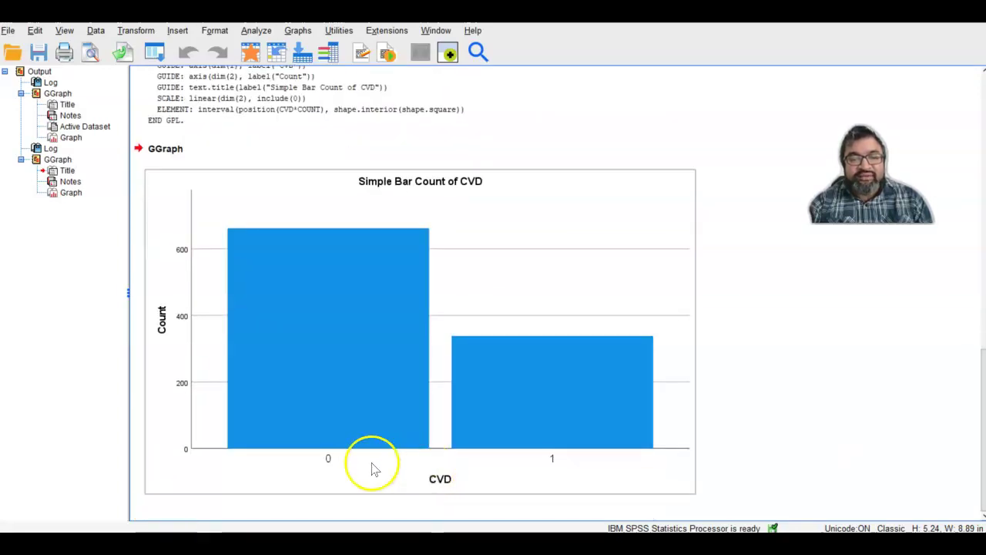
- Open the chart in the Chart Editor and relabel category 0 as 'No'
double_click(329, 461)
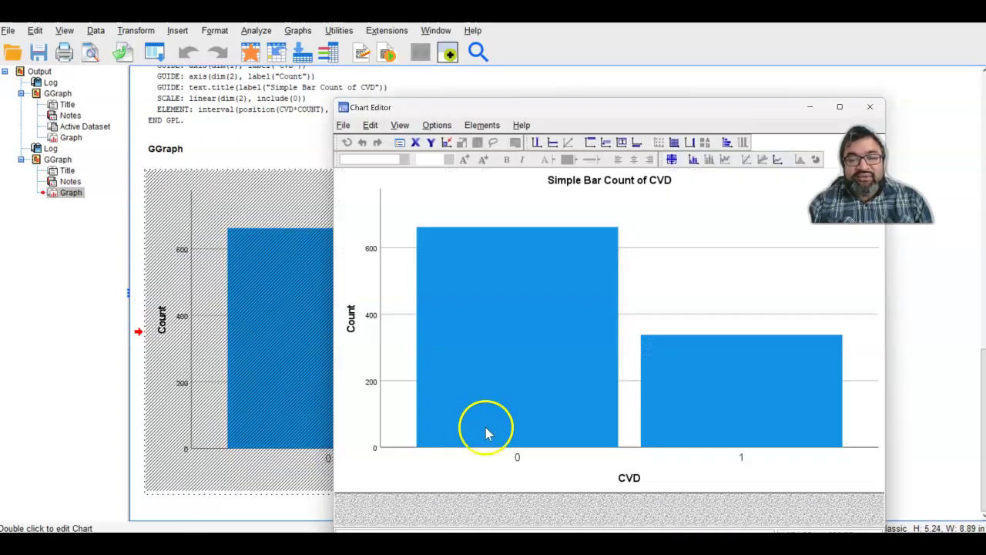
click(518, 458)
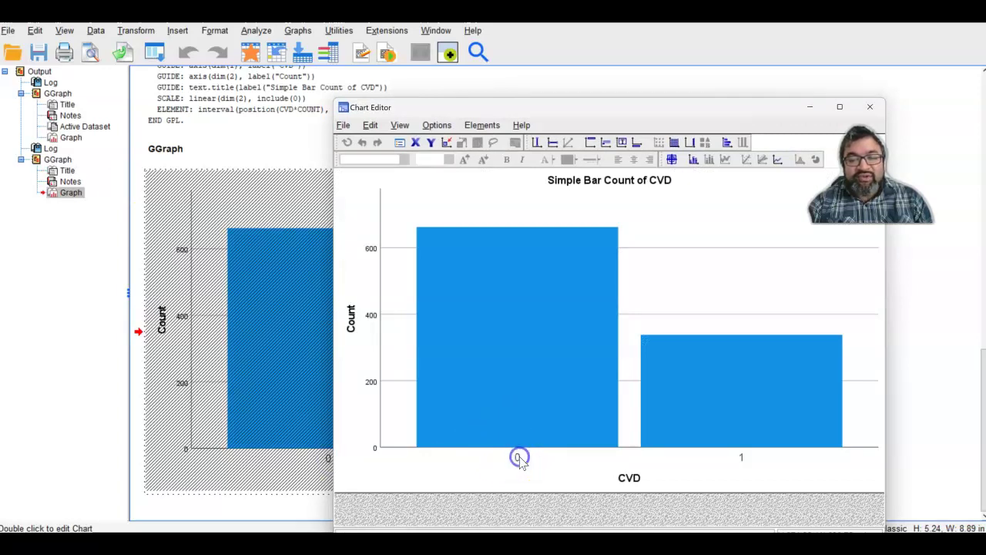
click(518, 458)
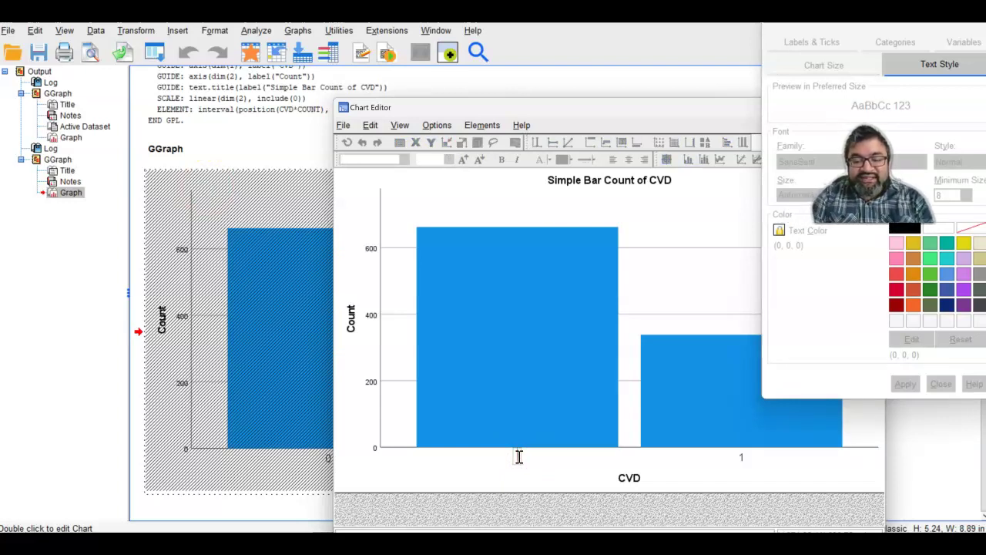
text(No)
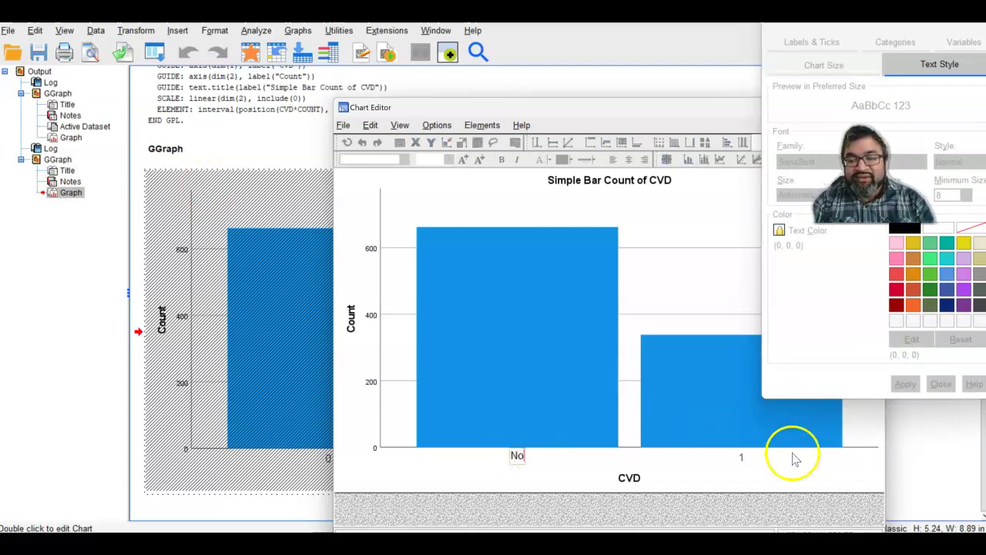
click(749, 460)
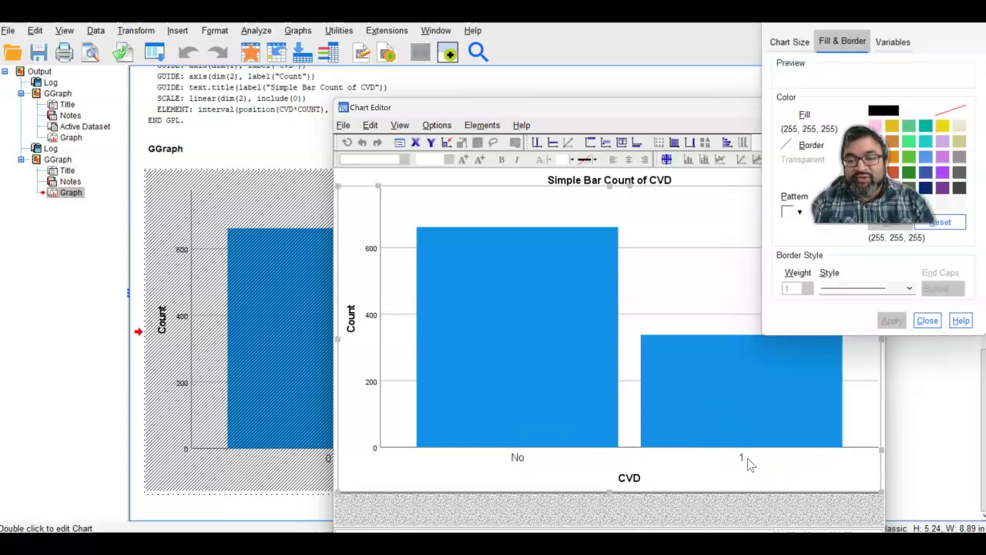
click(746, 460)
- Relabel the CVD category 1 as 'Yes'
click(744, 459)
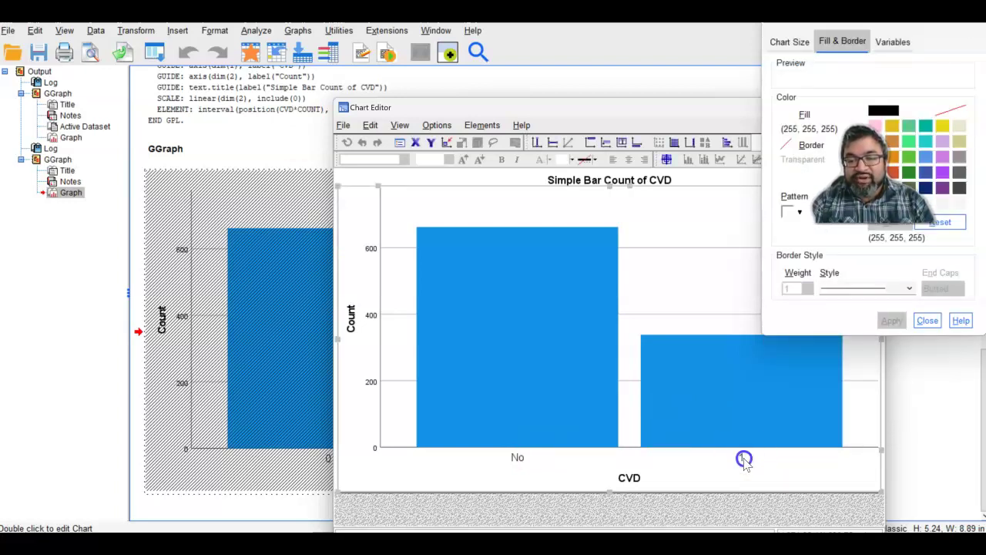
click(744, 458)
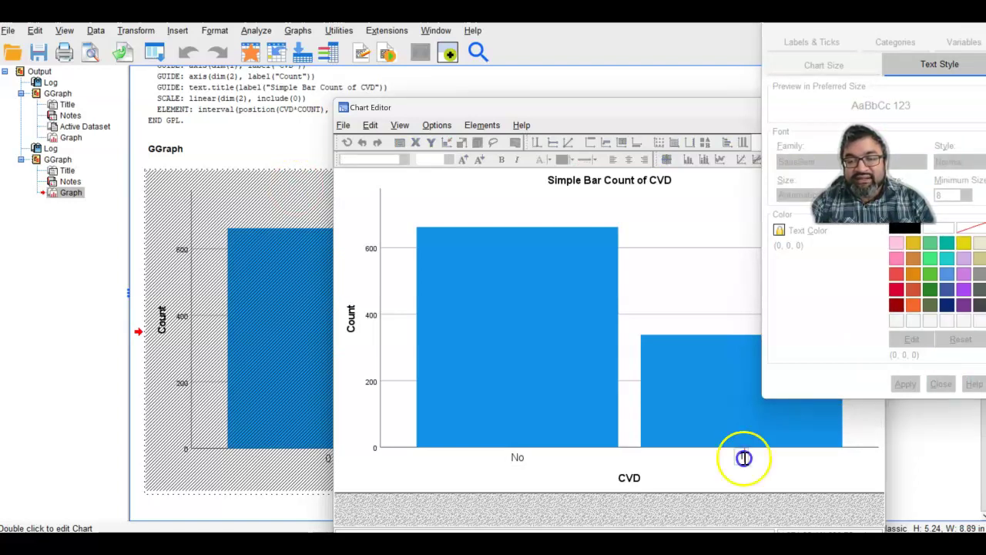
key(BackSpace)
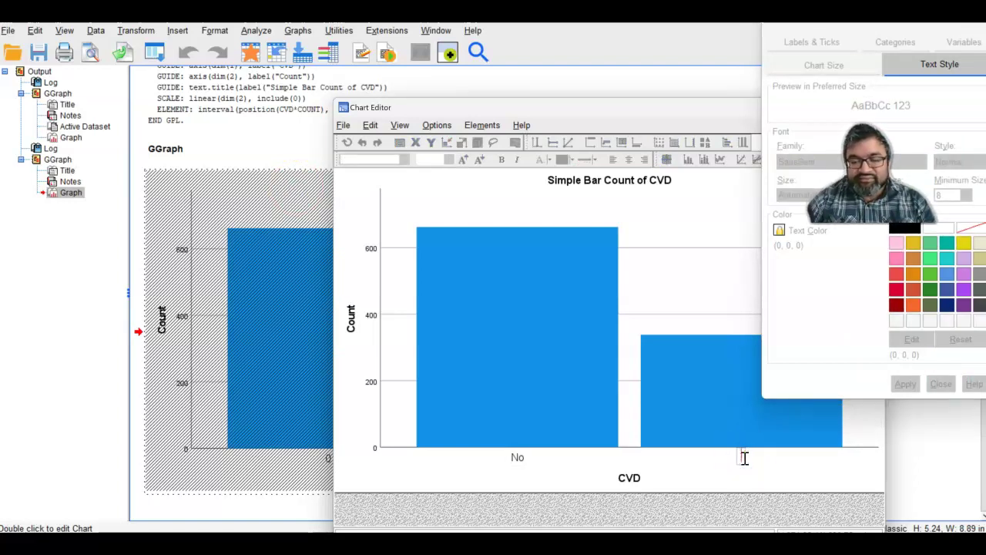
text(Yes)
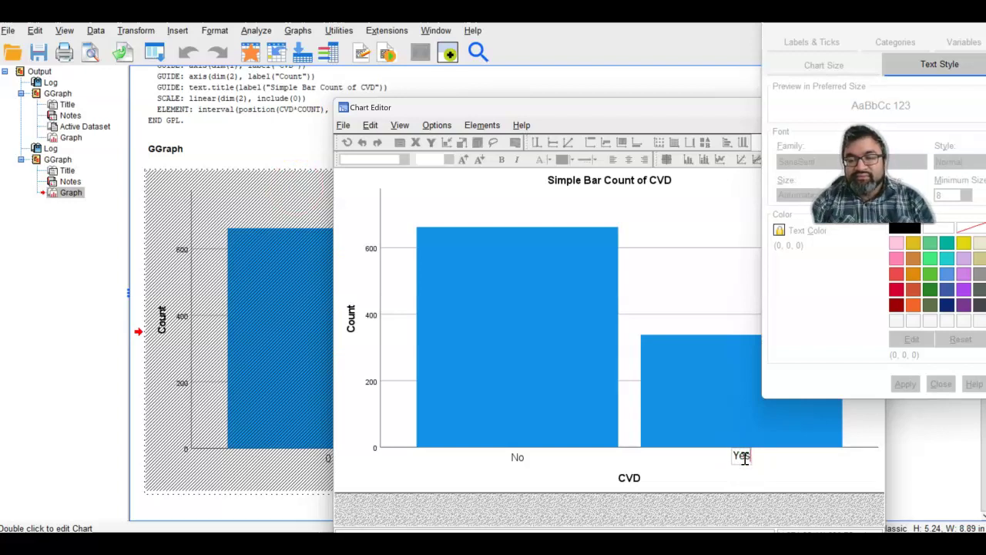
click(652, 479)
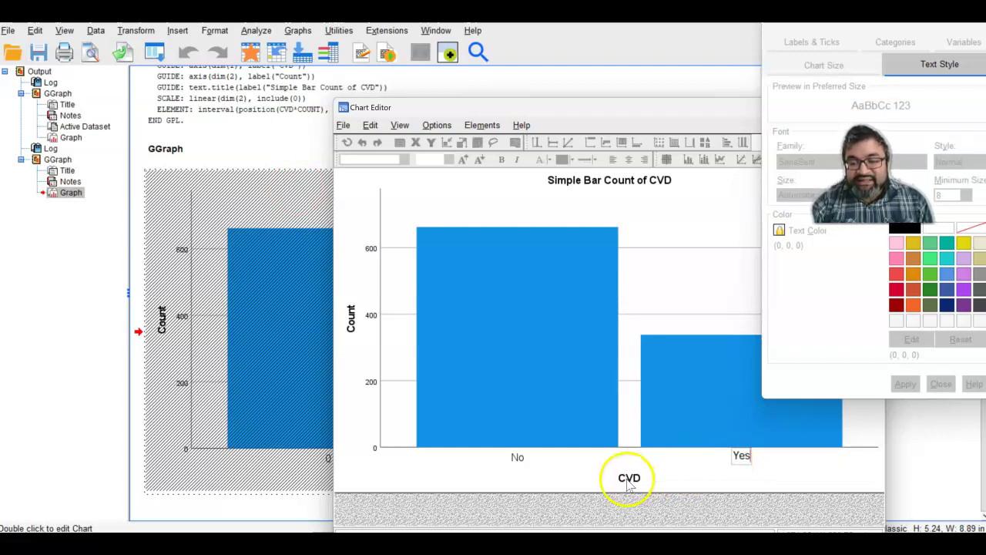
- Retype the x-axis title 'CVD' as 'Cardiovascular Disease'
click(628, 480)
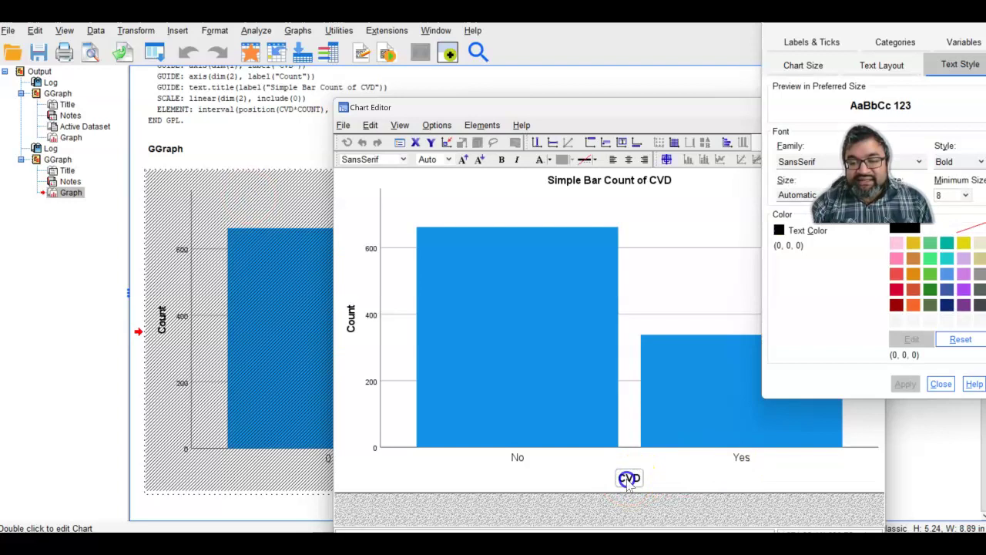
click(628, 479)
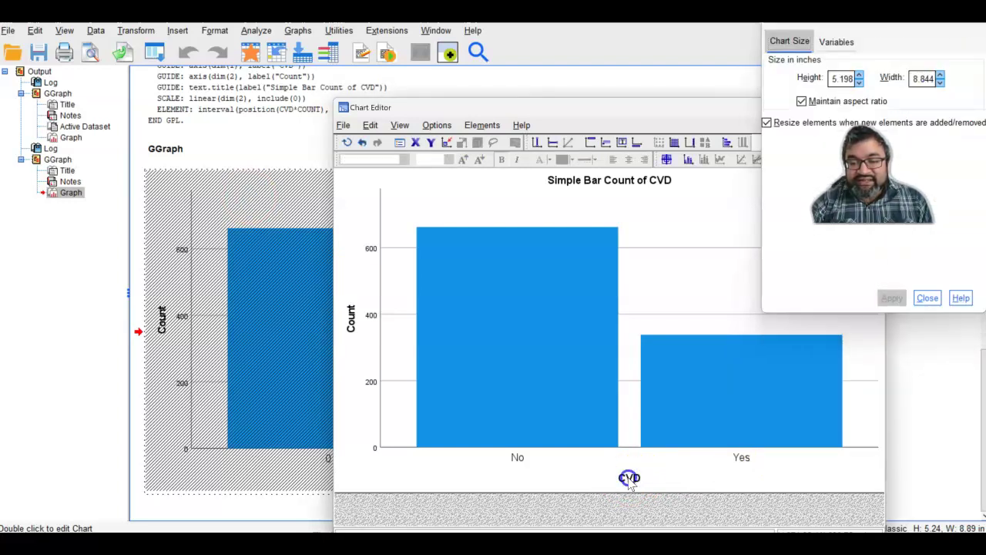
click(629, 478)
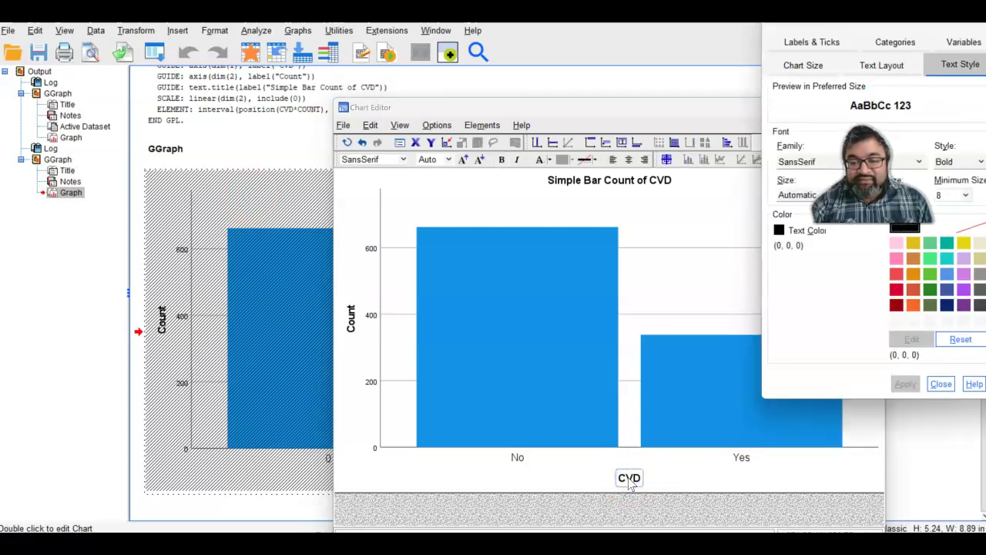
click(628, 479)
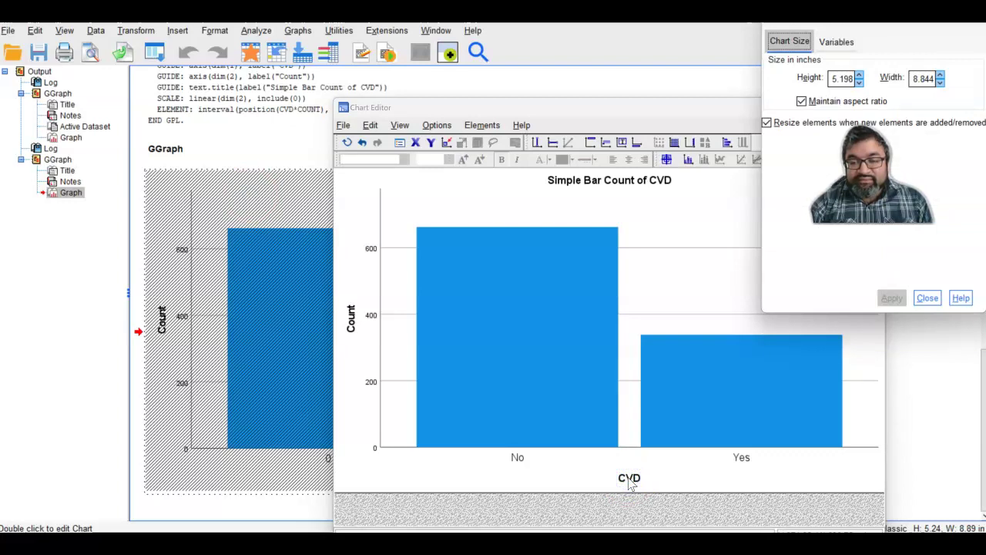
click(629, 480)
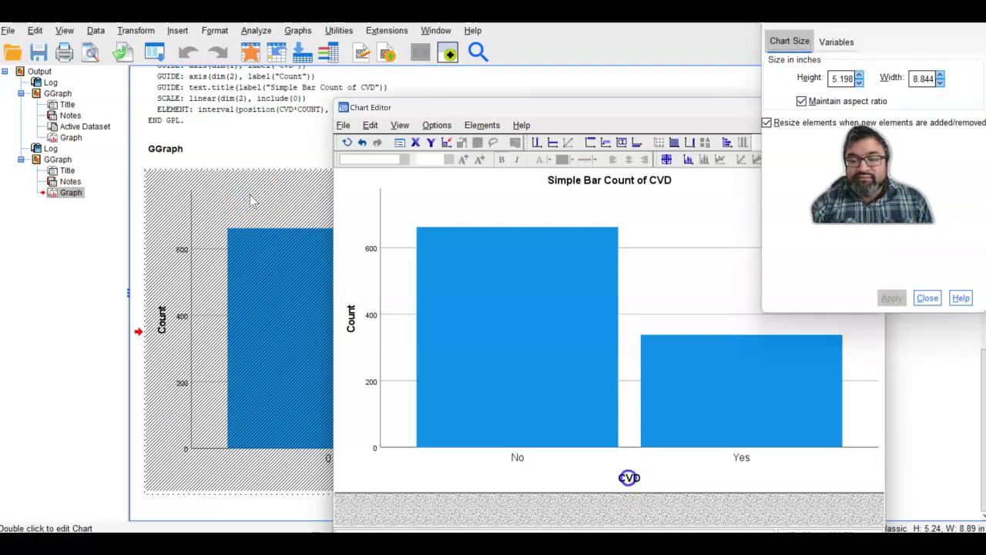
click(629, 480)
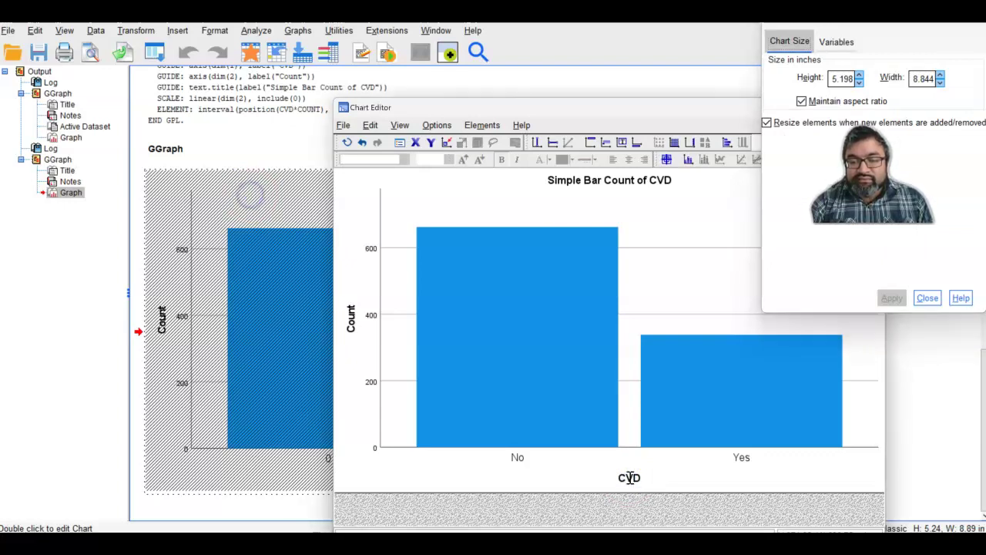
click(629, 477)
click(629, 477)
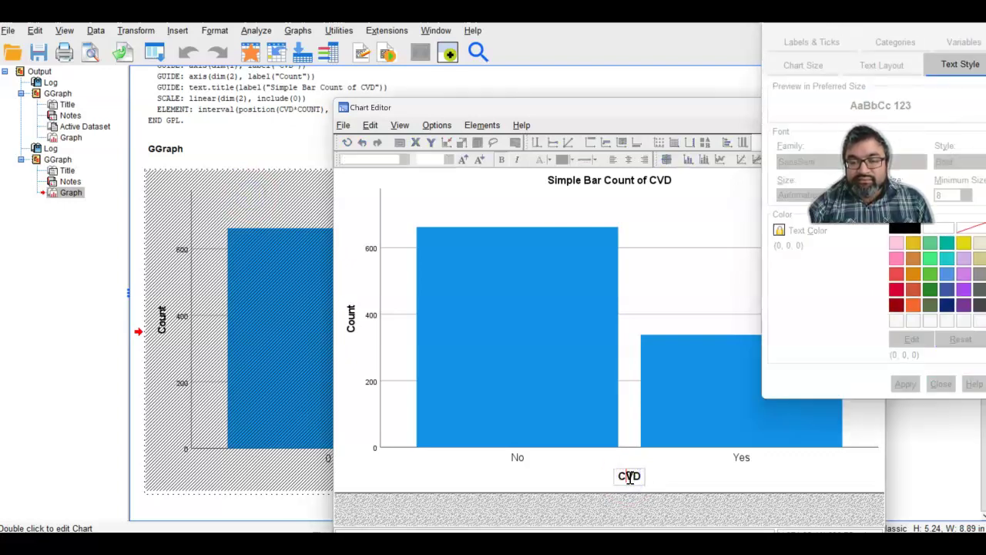
key(BackSpace)
key(BackSpace)
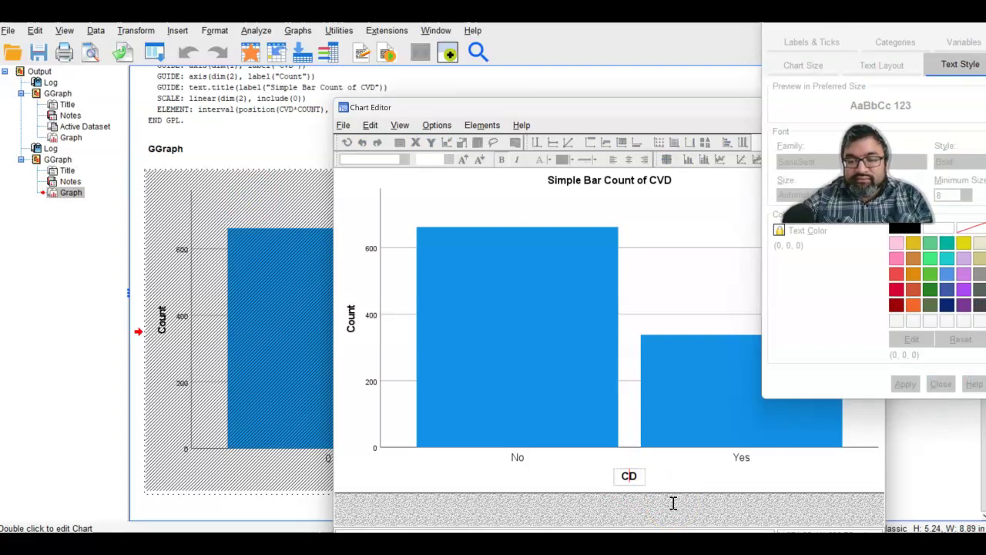
text(ardi)
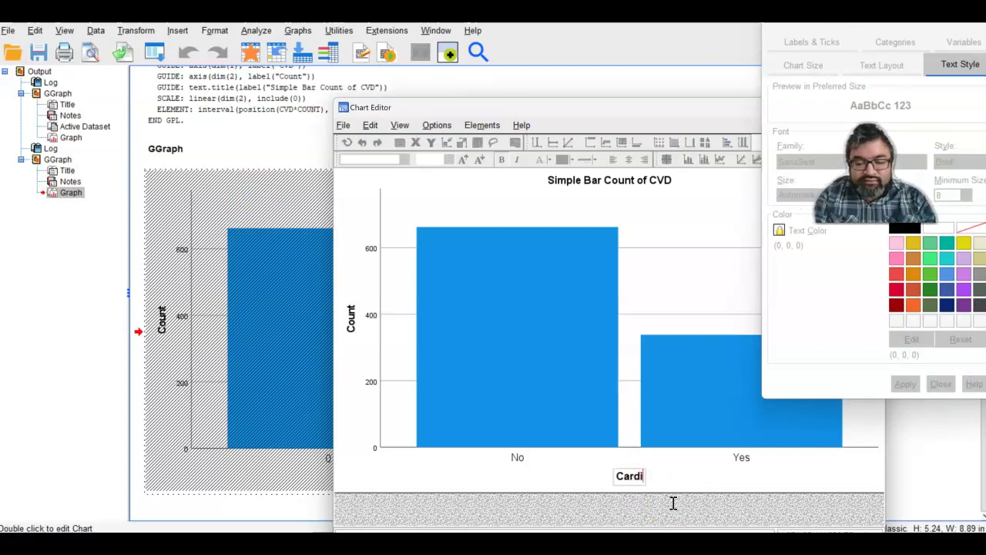
text(ovascu)
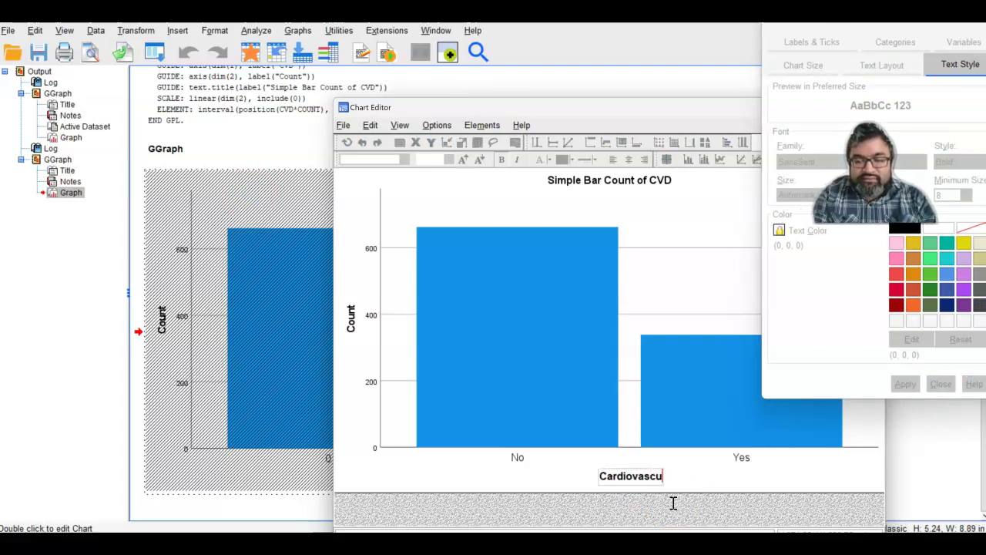
text(lar Disease)
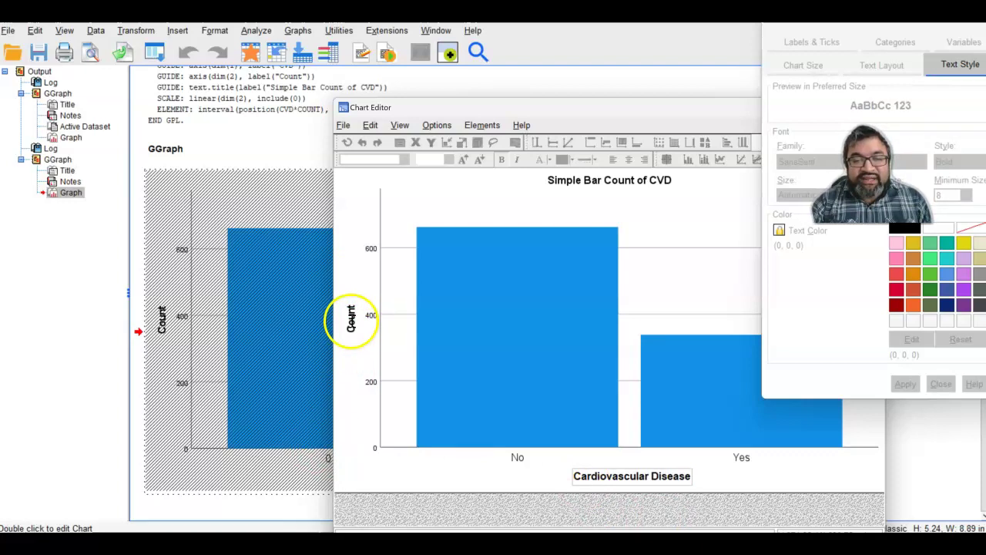
- Change the y-axis title from 'Count' to 'Frequency'
click(351, 320)
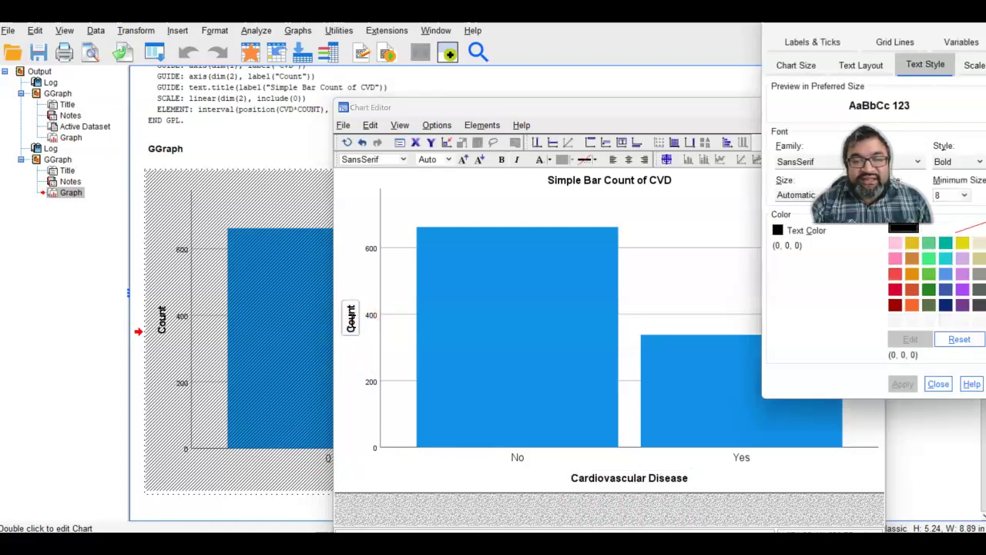
click(351, 320)
key(Escape)
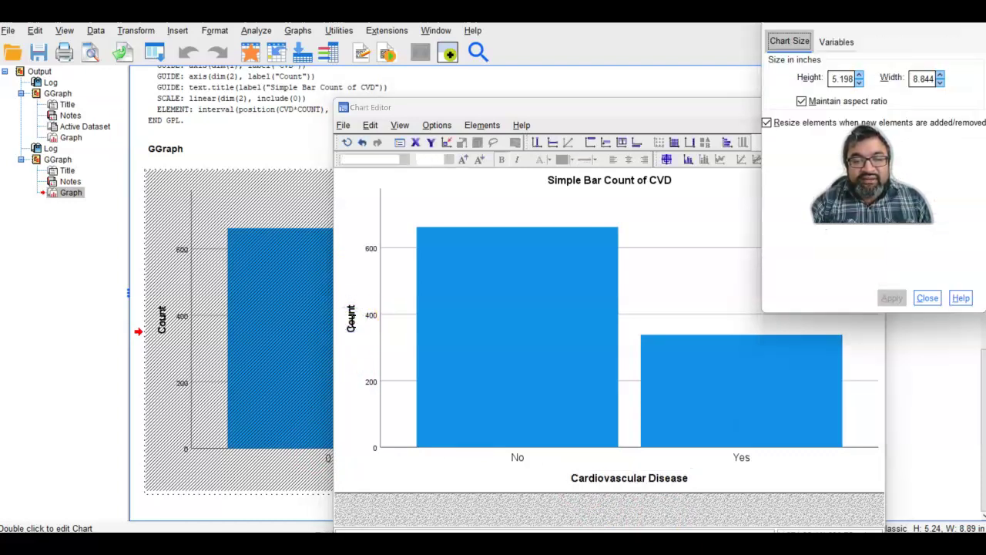
click(351, 321)
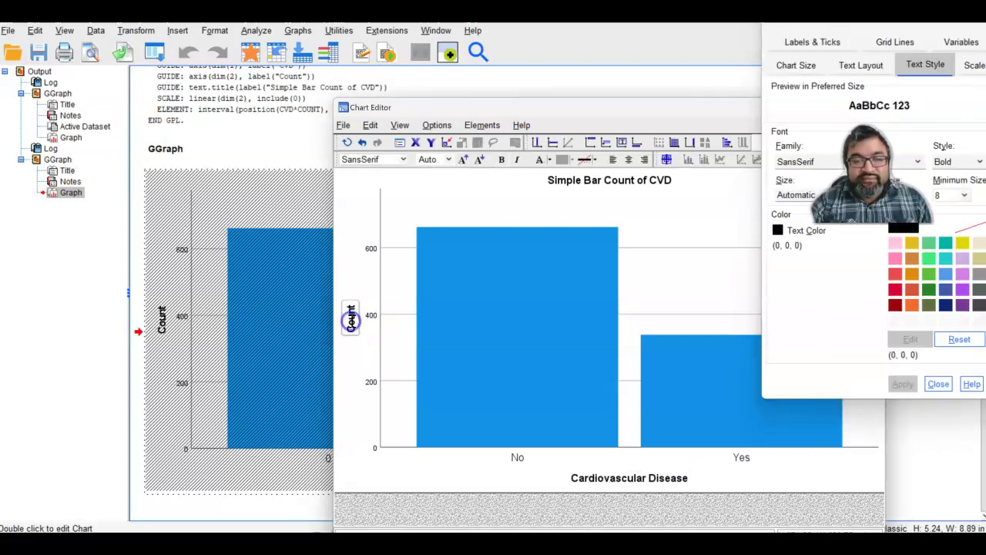
click(350, 320)
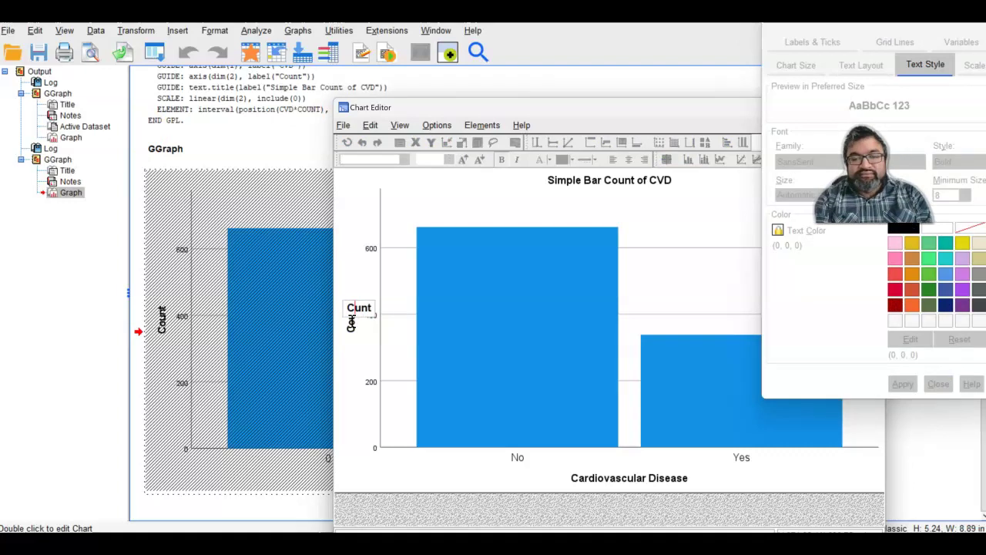
key(BackSpace)
key(Delete)
key(Delete)
key(Delete)
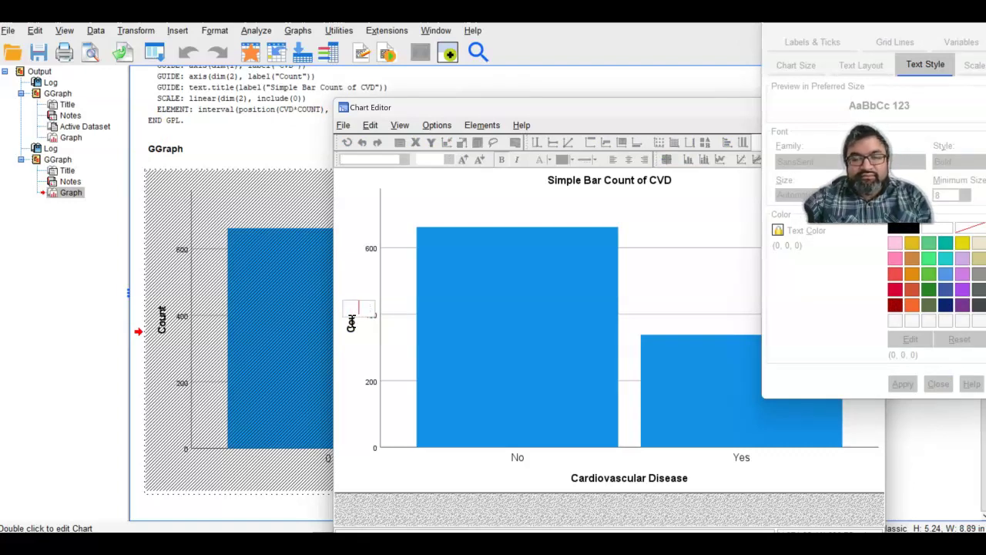
text(Fre)
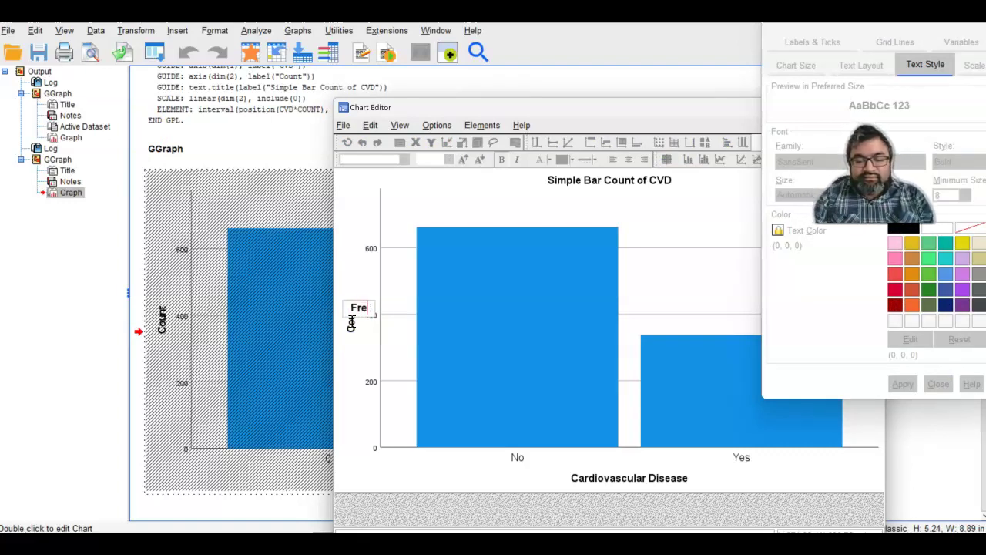
text(quenc)
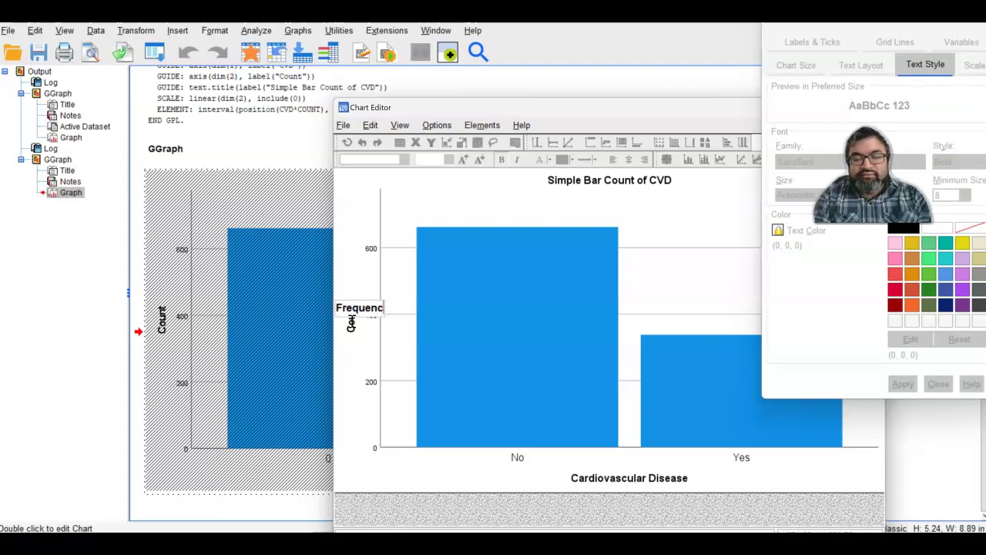
text(y)
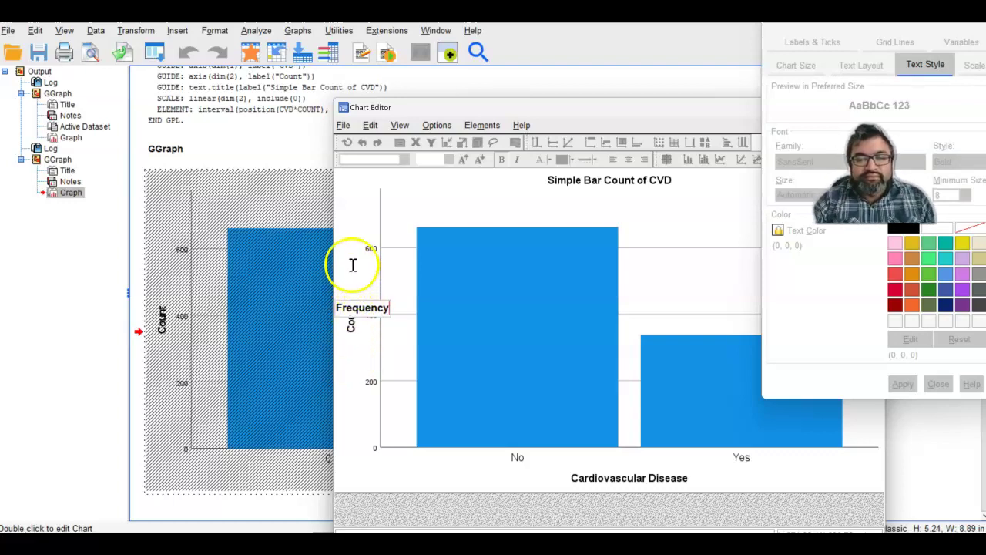
click(386, 224)
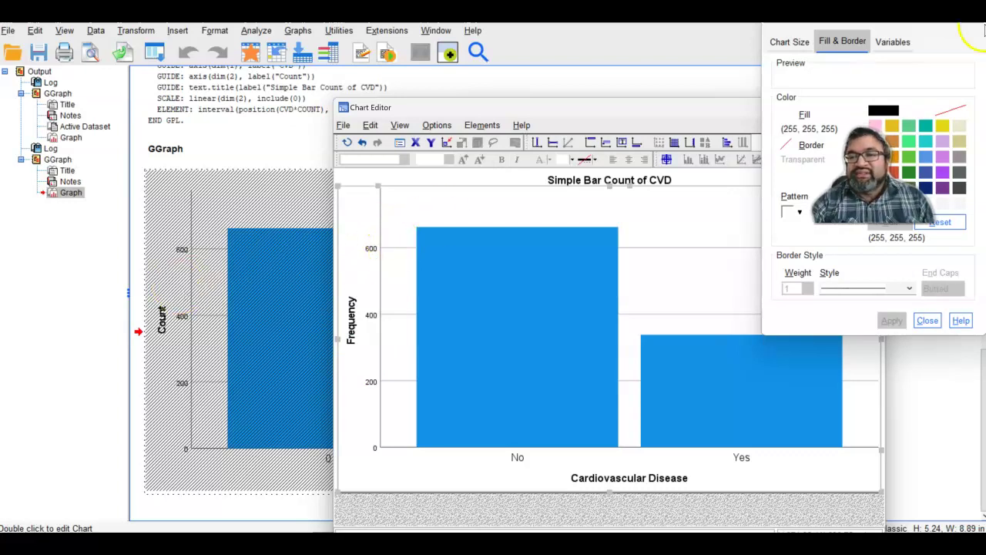
- Close the Properties window and Chart Editor, returning to the Output1 viewer
click(738, 108)
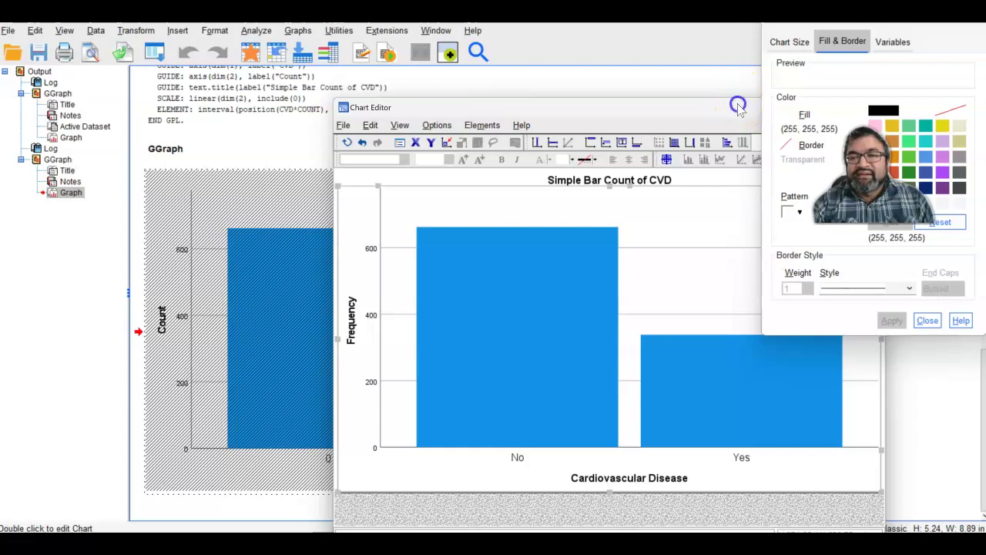
click(928, 321)
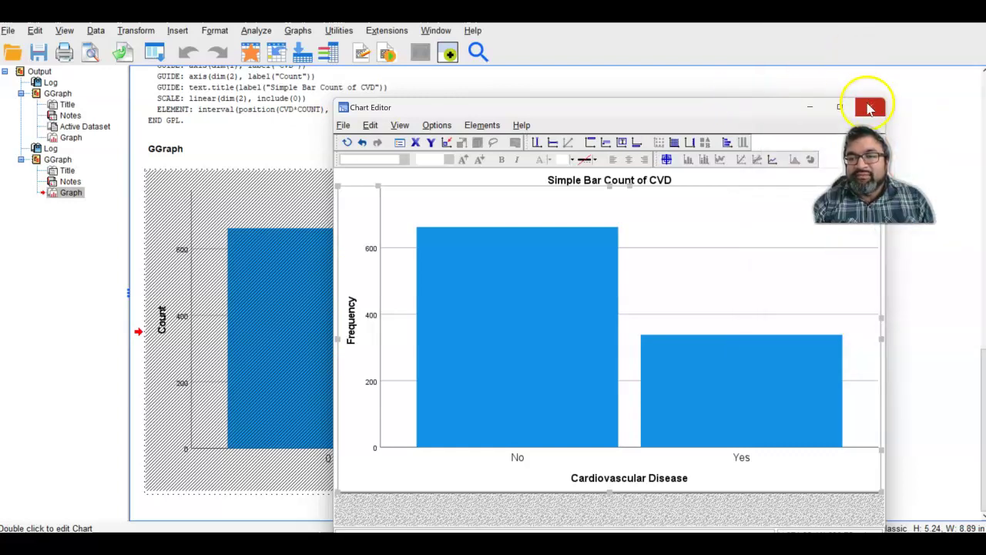
click(867, 105)
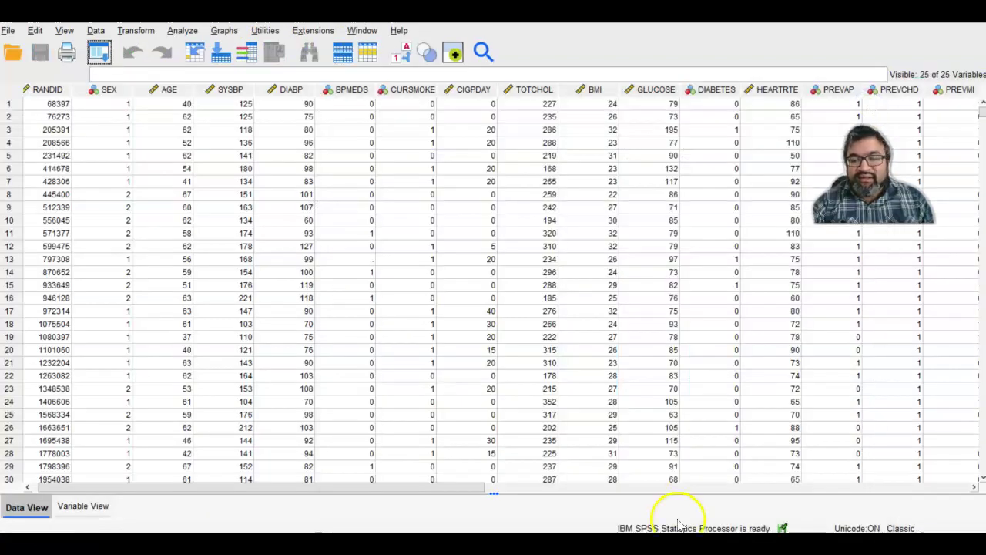
mouse_move(624, 546)
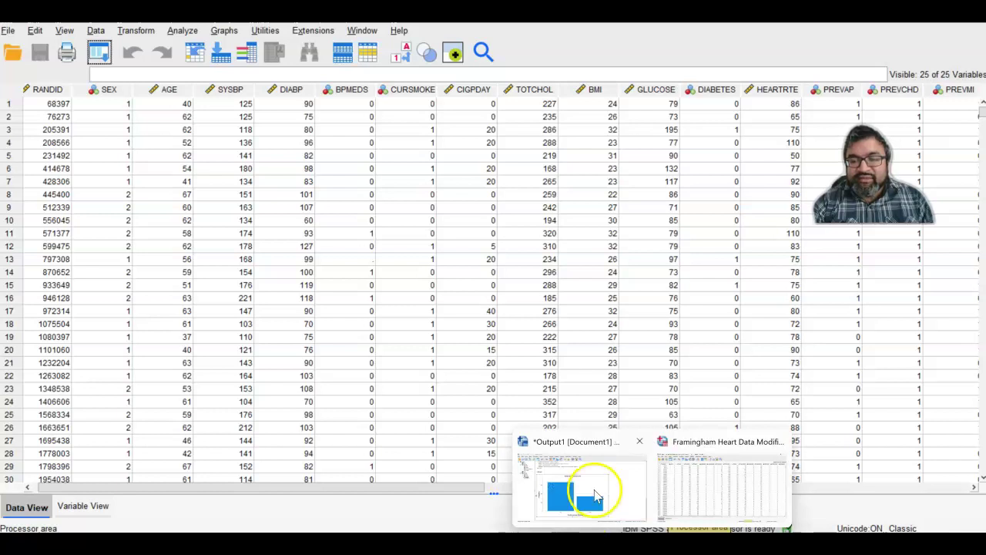
click(594, 495)
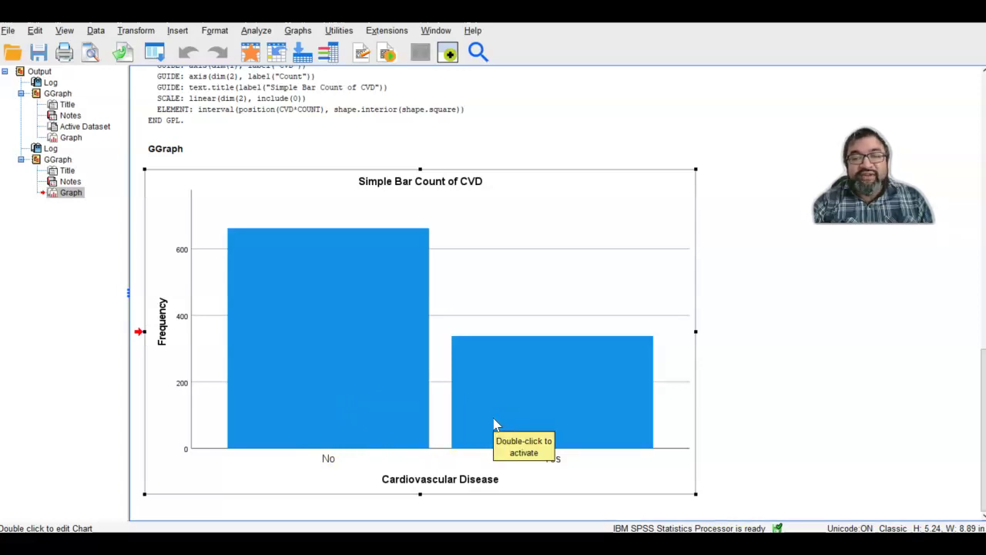
click(641, 425)
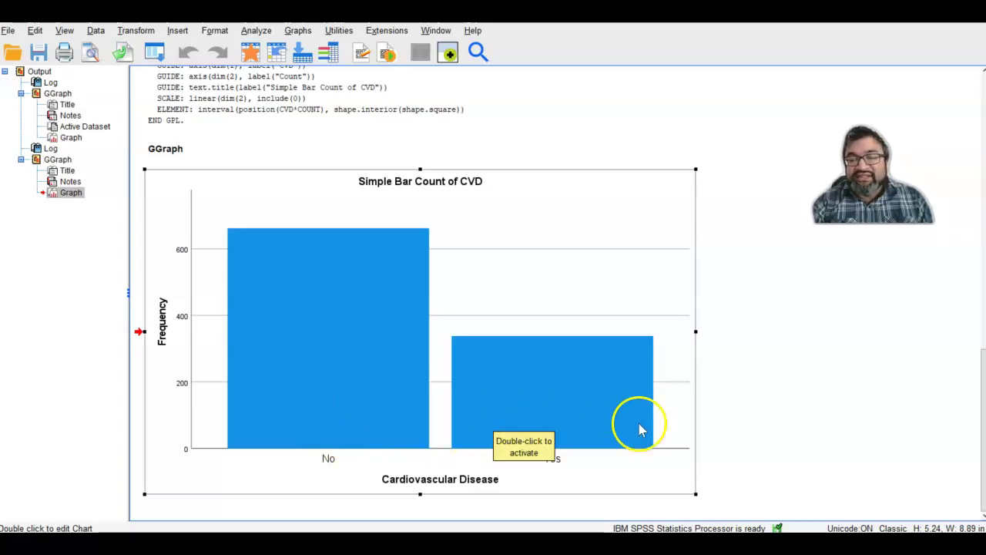
click(247, 32)
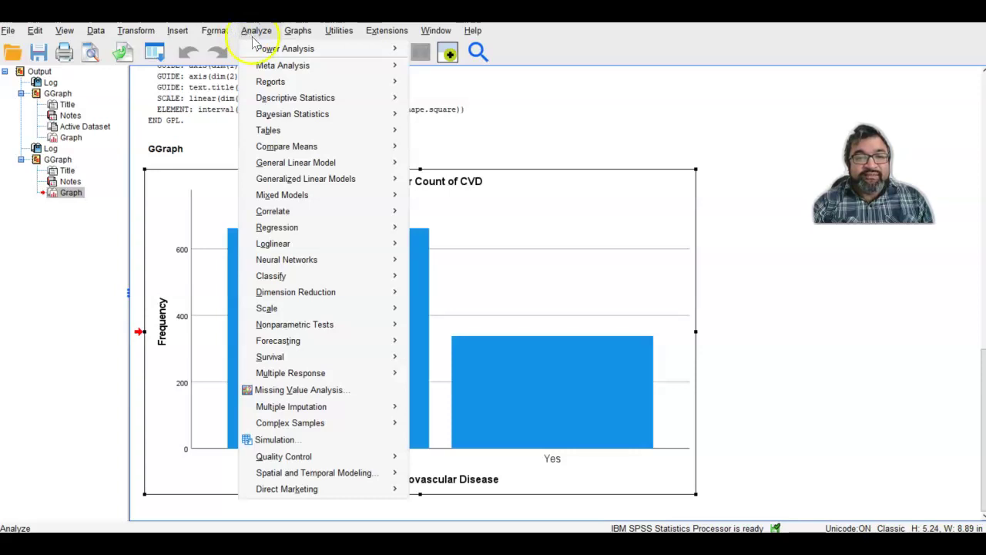
mouse_move(262, 71)
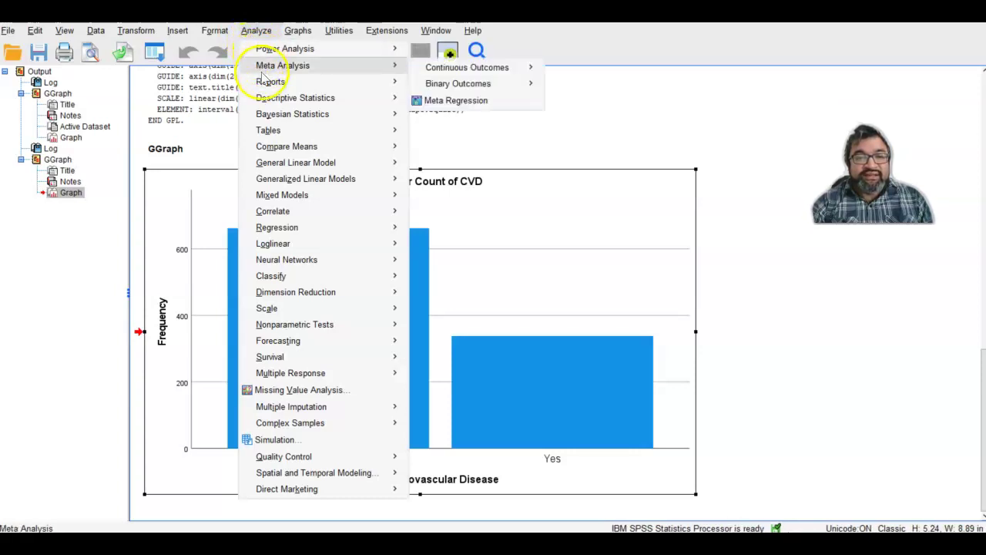
mouse_move(275, 97)
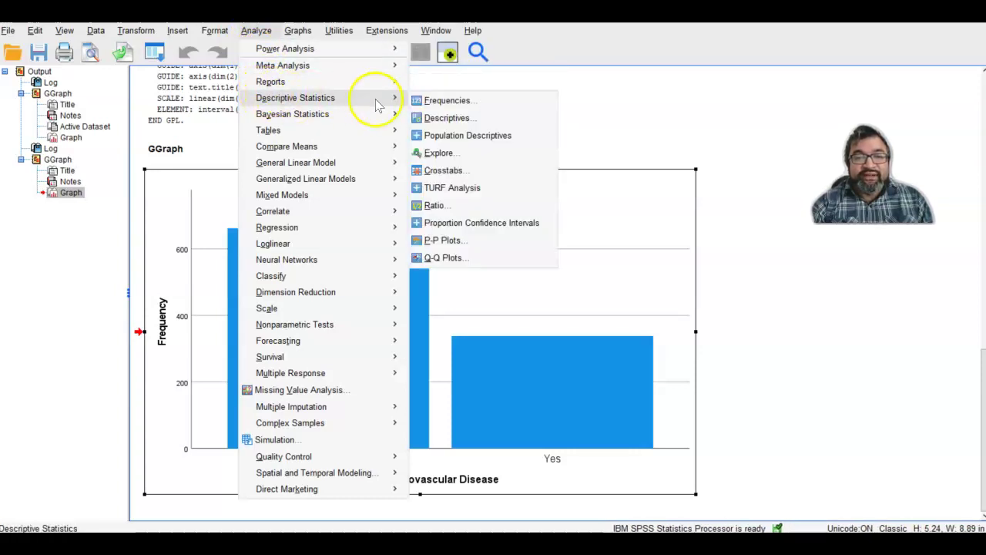
click(496, 122)
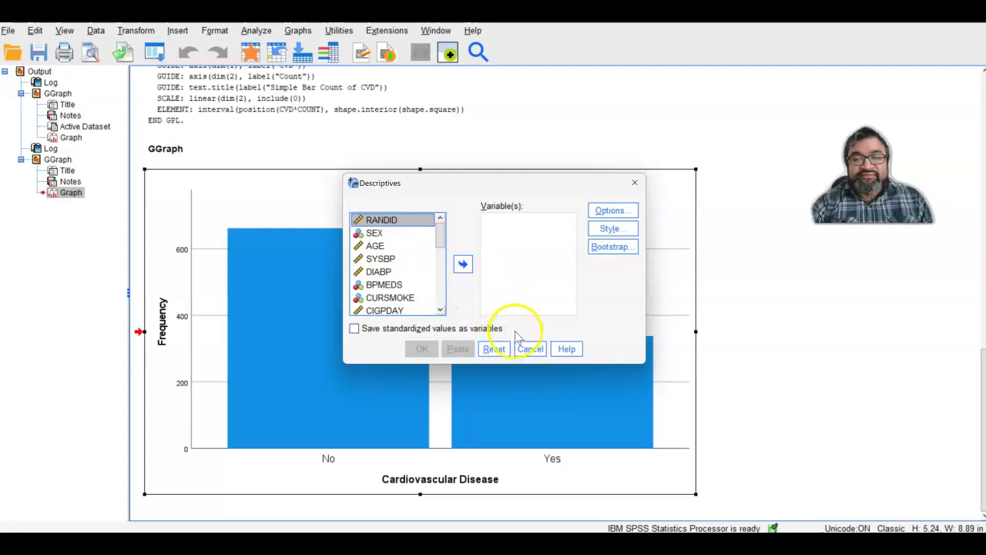
click(529, 349)
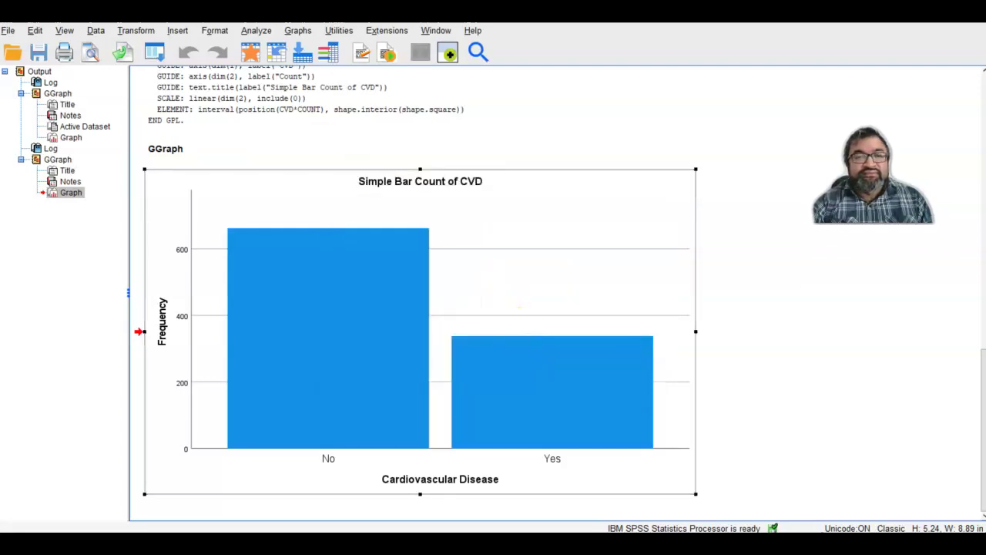
- Set up Analyze > Descriptive Statistics > Crosstabs with CVD as row and CURSMOKE as column
click(256, 31)
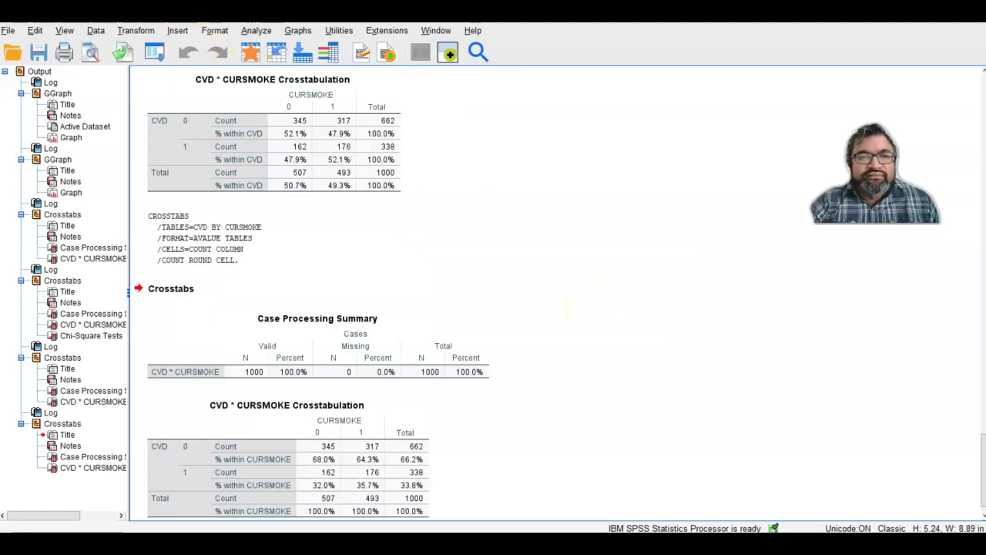
click(250, 30)
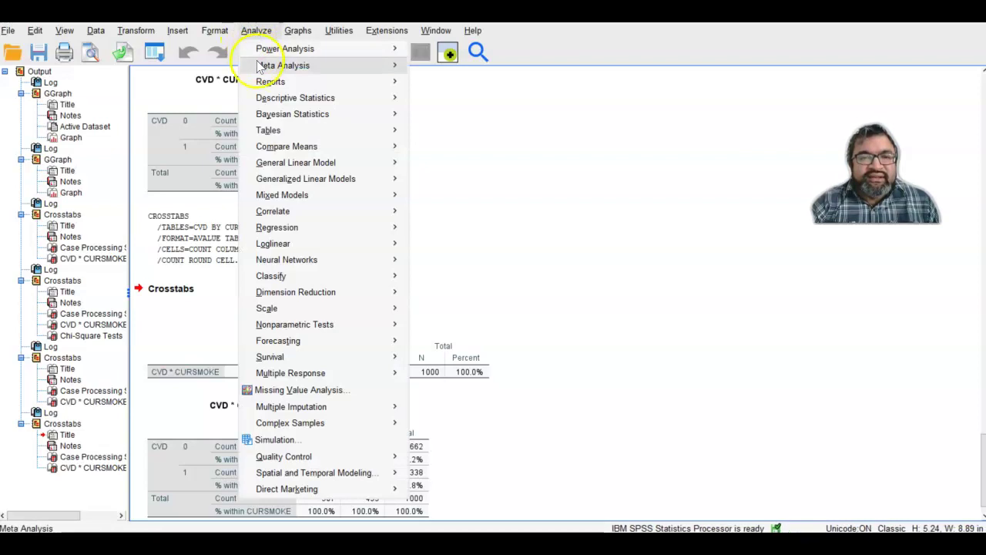
mouse_move(268, 97)
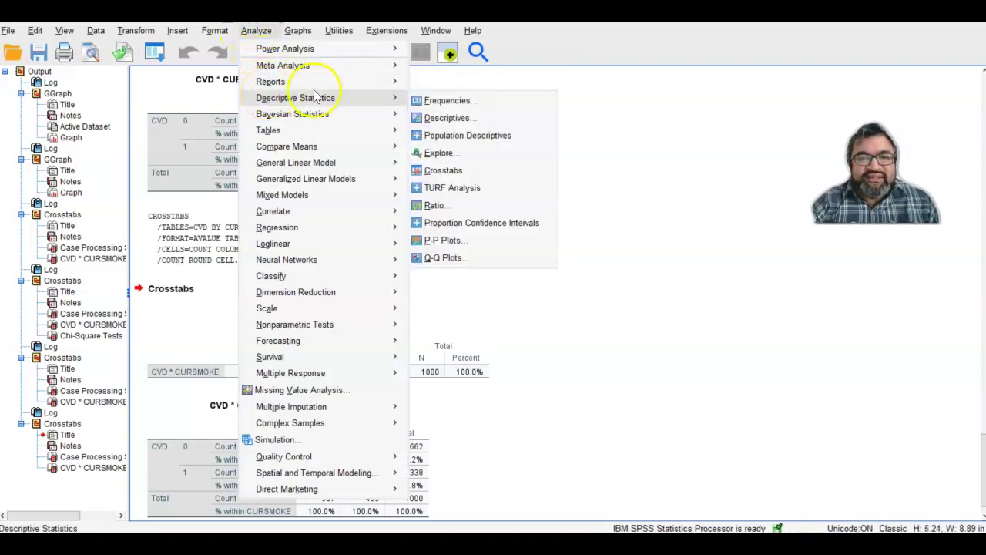
click(426, 171)
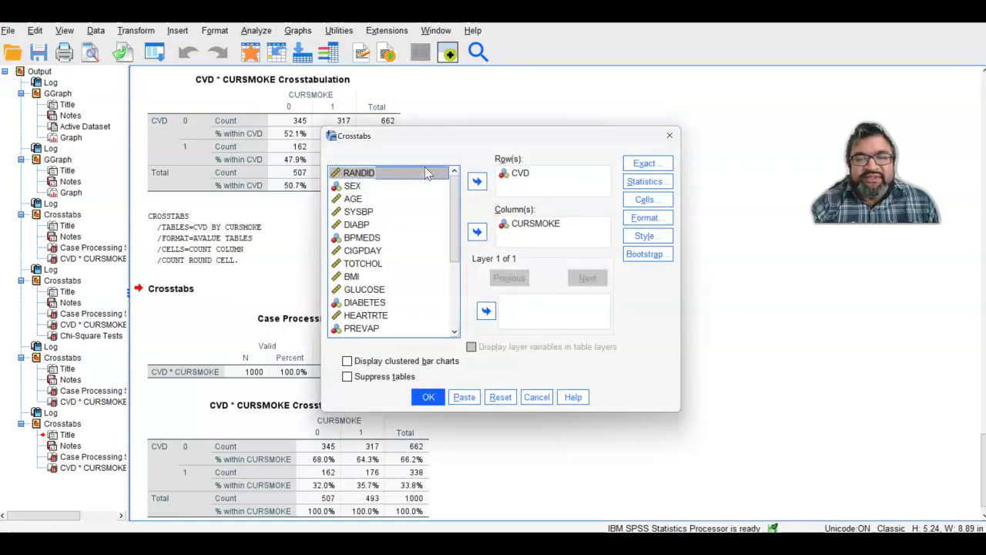
drag(425, 166, 505, 190)
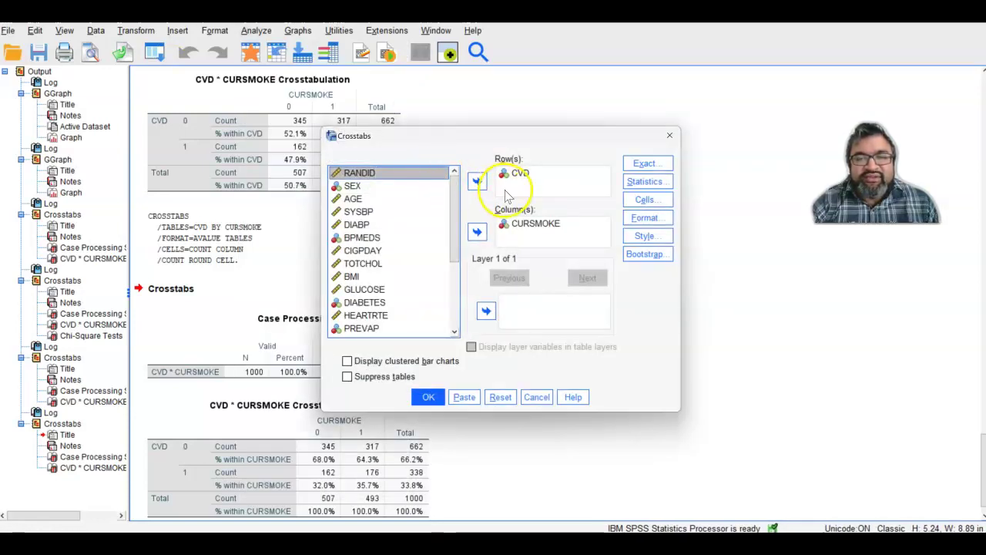
- Add column percentages to the crosstab cells and run CVD by CURSMOKE
click(639, 200)
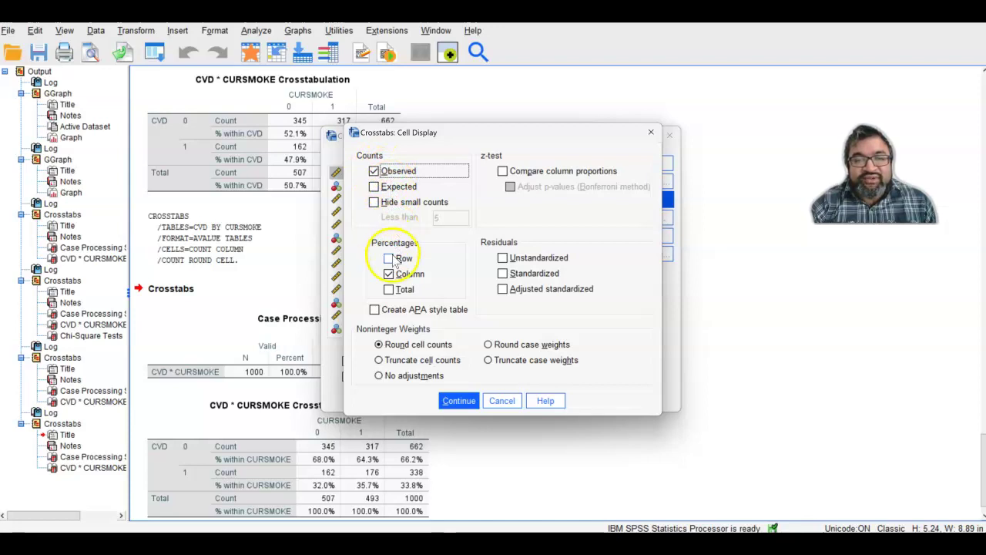
click(394, 277)
click(395, 277)
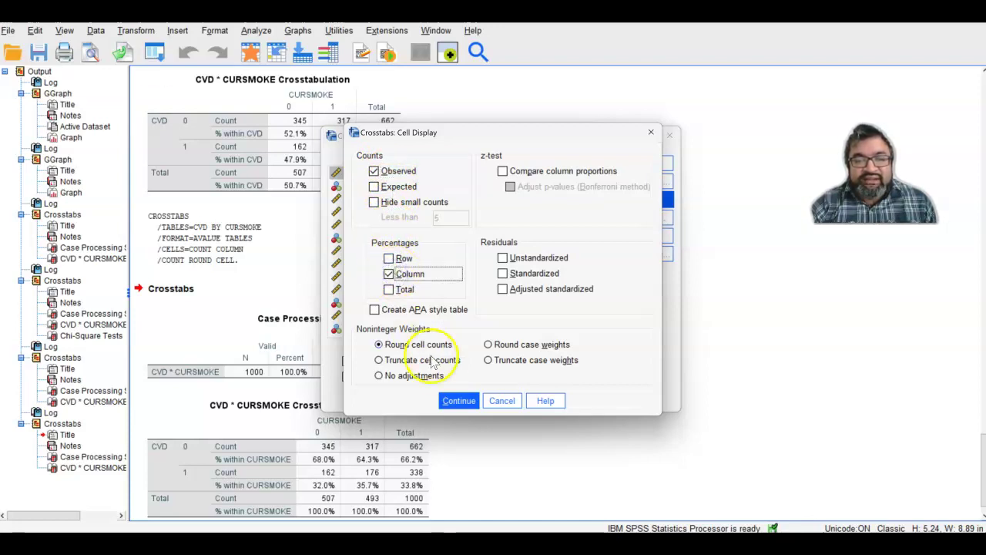
click(451, 405)
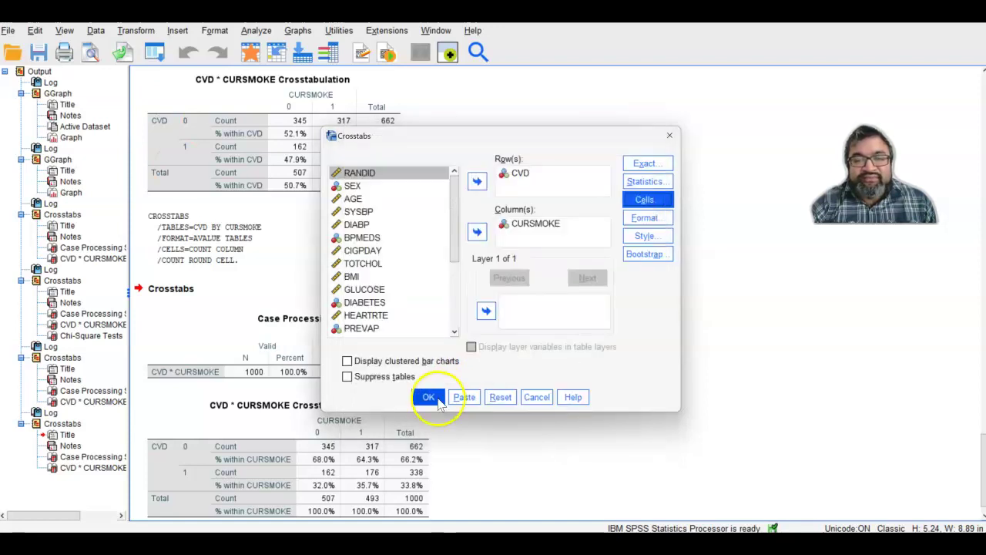
click(432, 398)
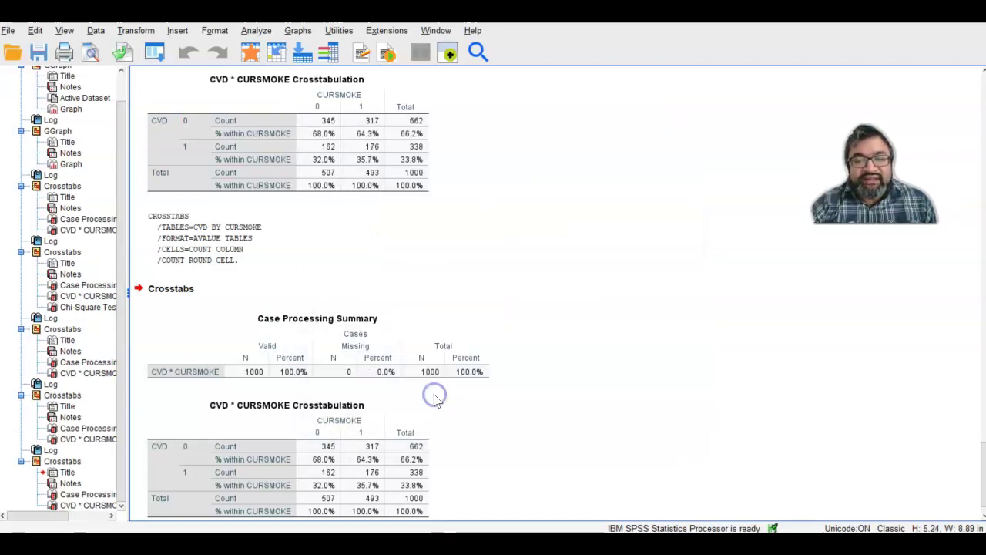
click(420, 424)
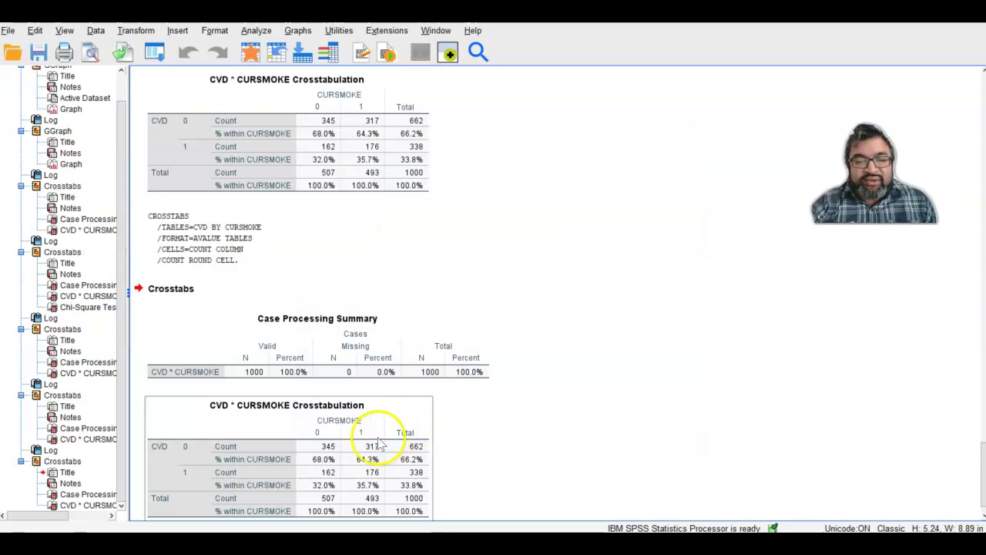